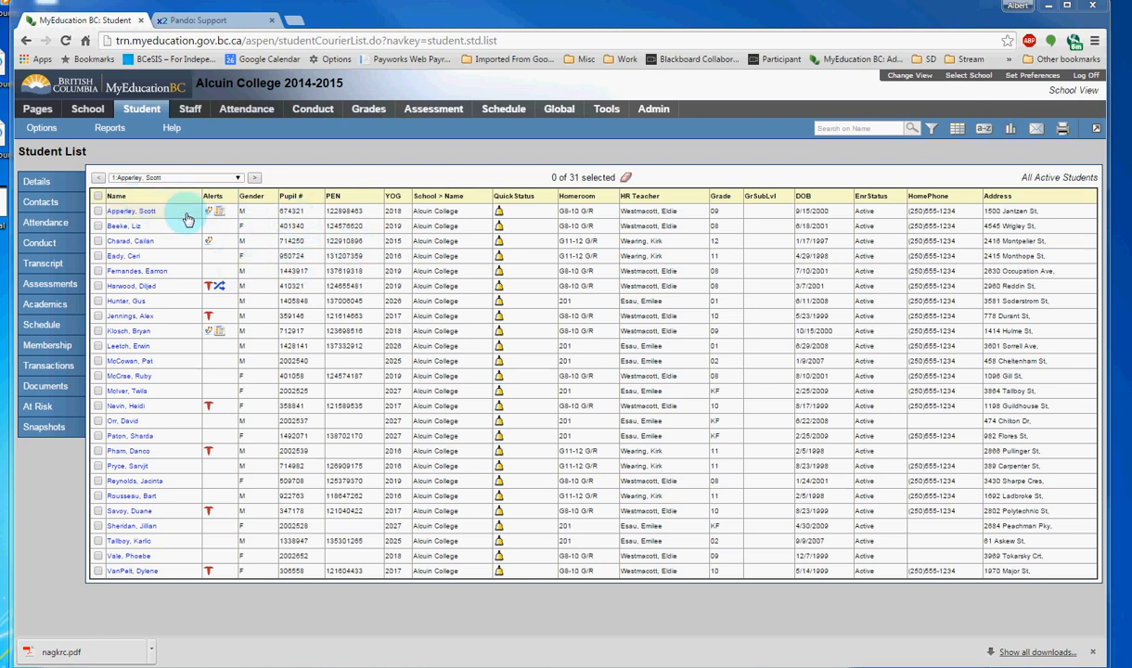
# Open the scheduling workspace of the first student in the list and look at its list and matrix views
pyautogui.click(137, 212)
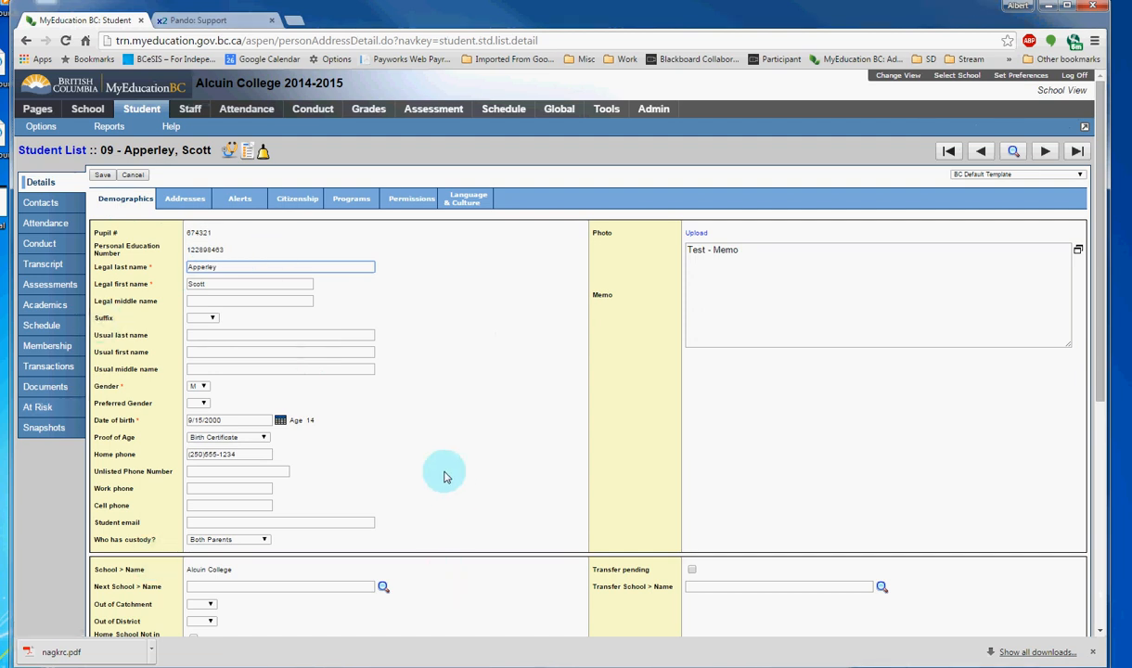
pyautogui.scroll(-1, 444, 474)
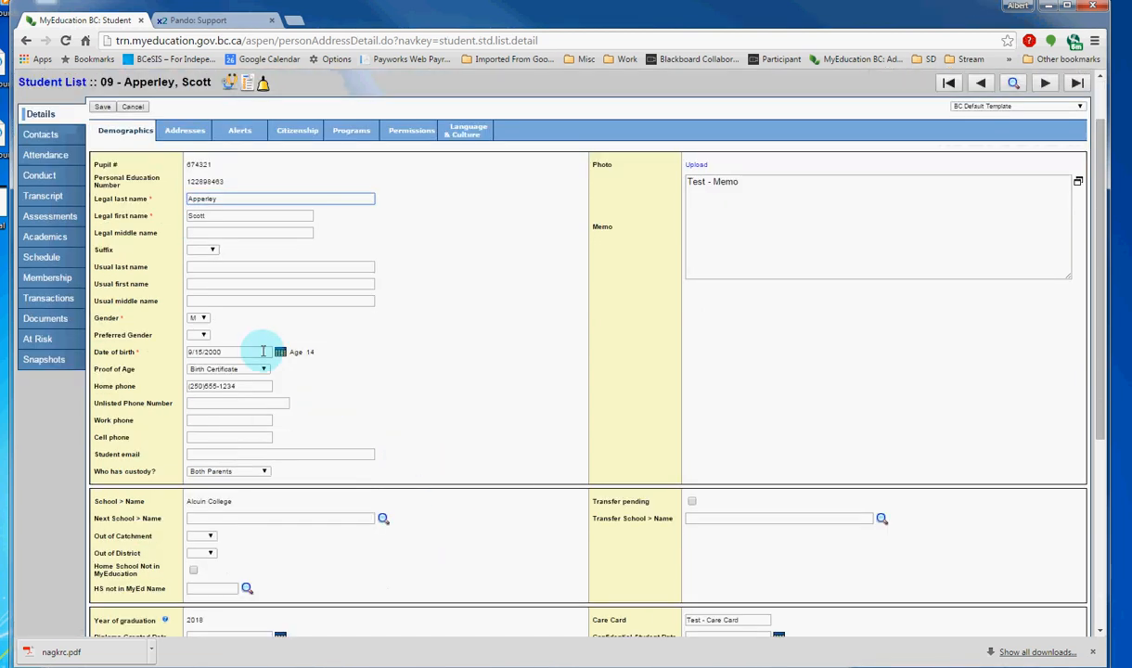
pyautogui.scroll(1, 251, 350)
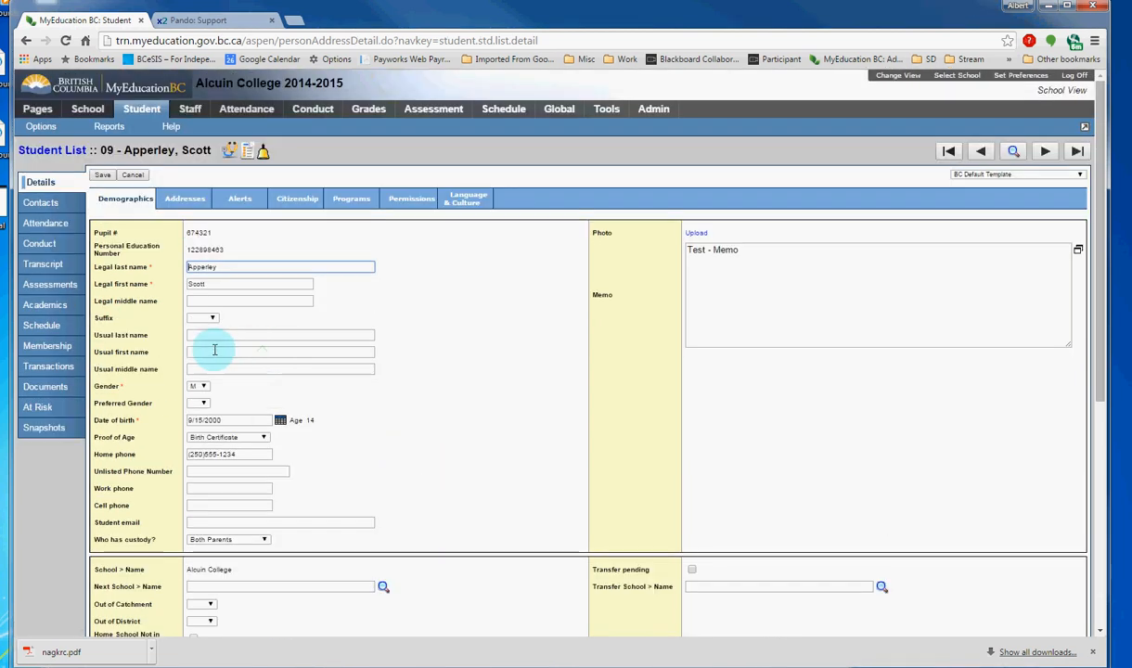
pyautogui.click(58, 329)
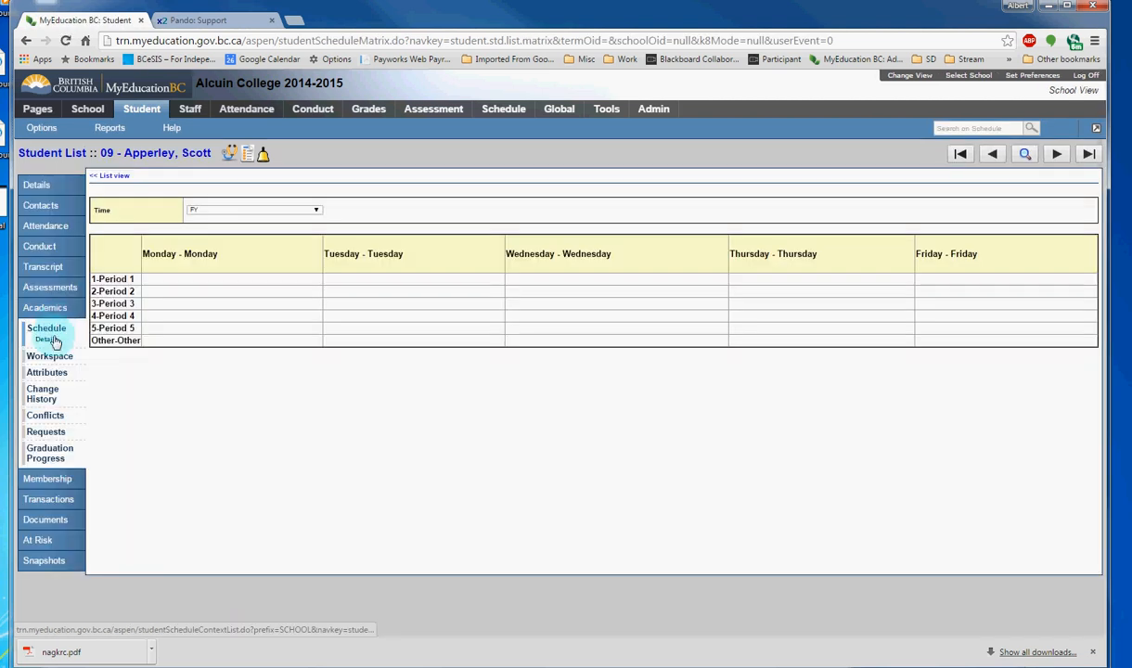
pyautogui.click(49, 358)
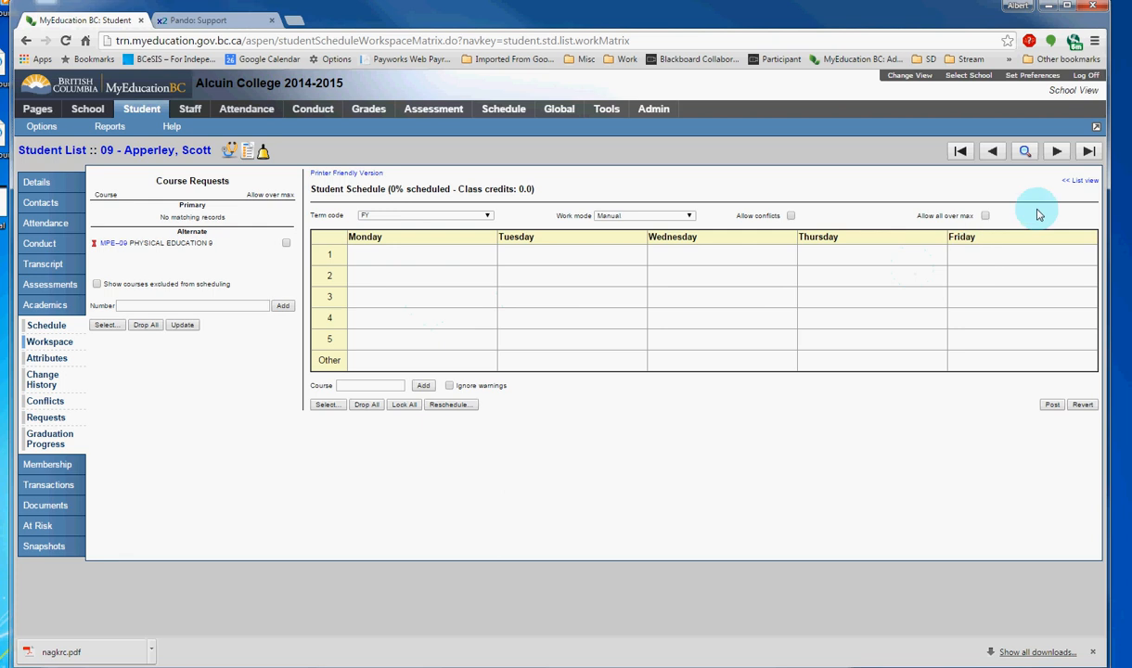
pyautogui.click(1079, 181)
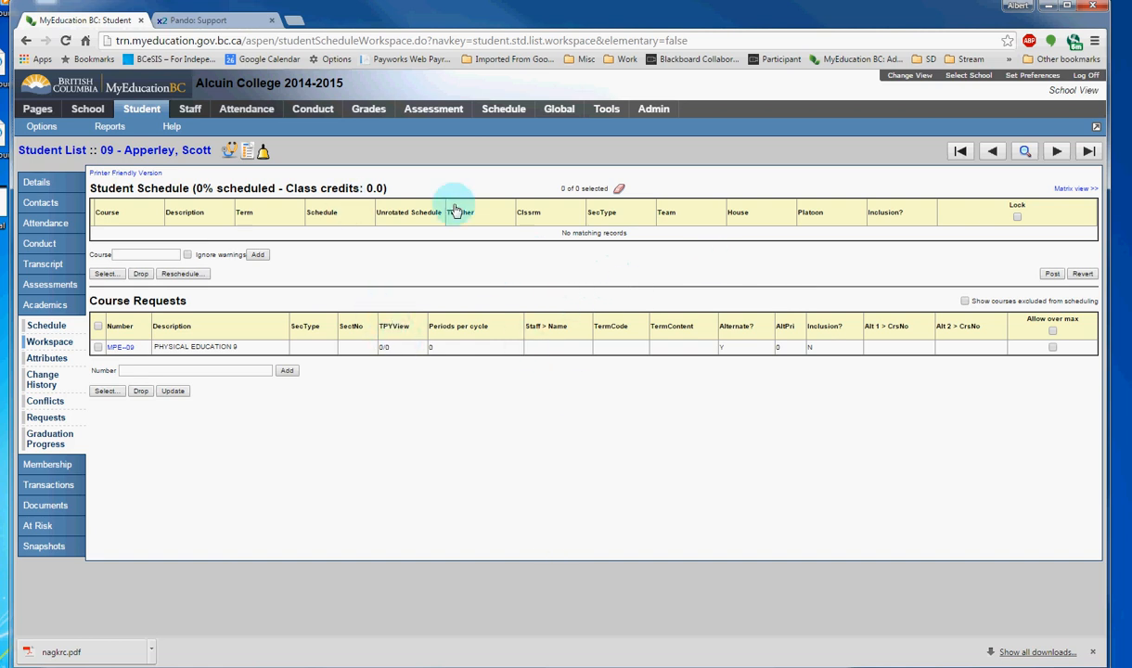
pyautogui.click(1079, 190)
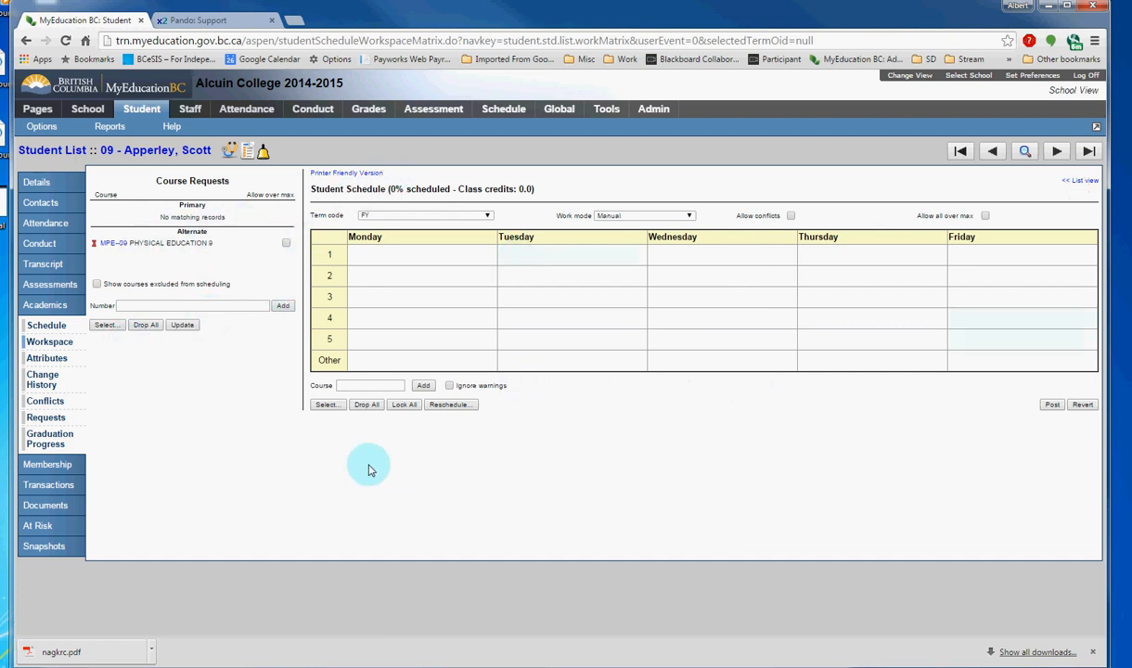
# Add section MAF--12-1 Art Foundations 12 to the student's schedule, allowing conflicts and all over max
pyautogui.click(331, 408)
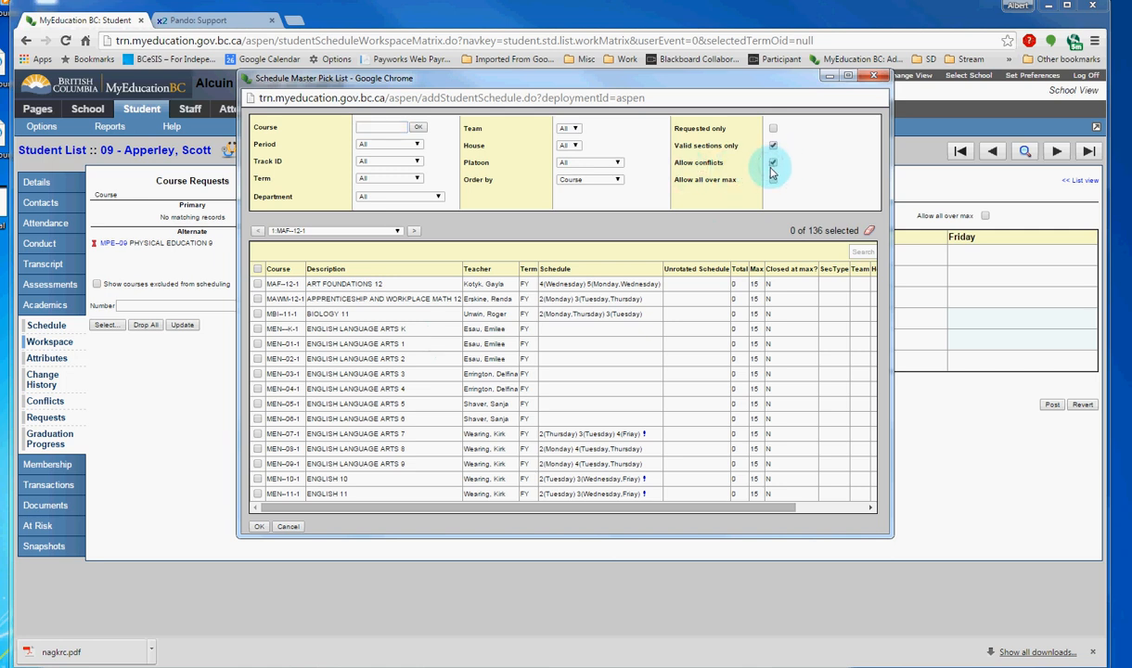
pyautogui.click(773, 181)
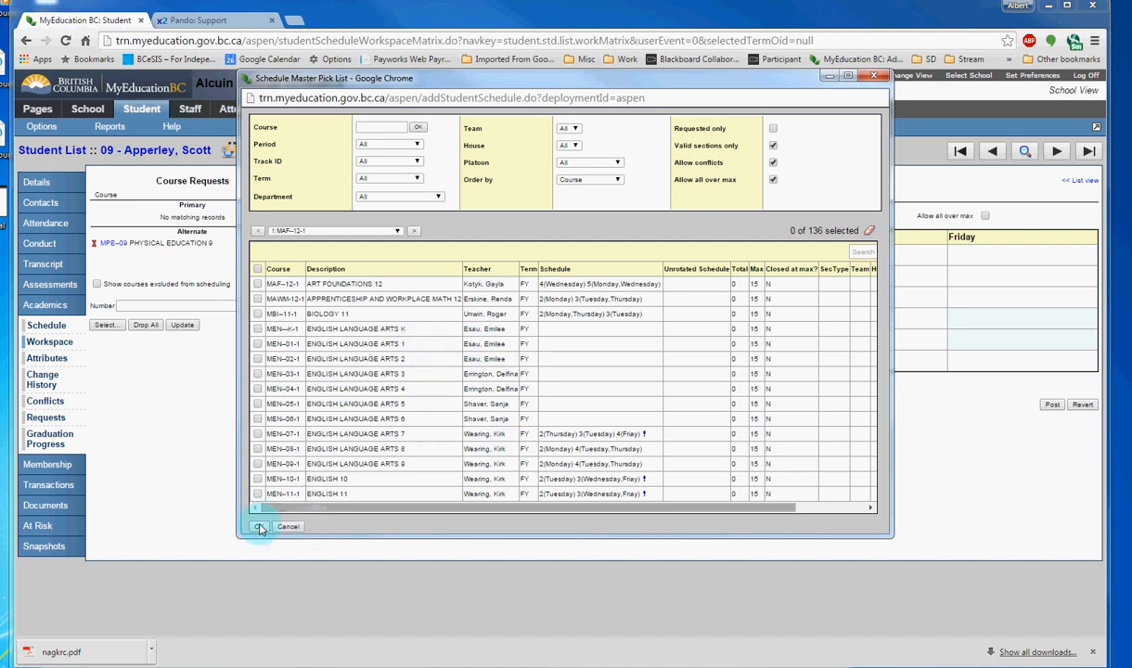
pyautogui.click(258, 285)
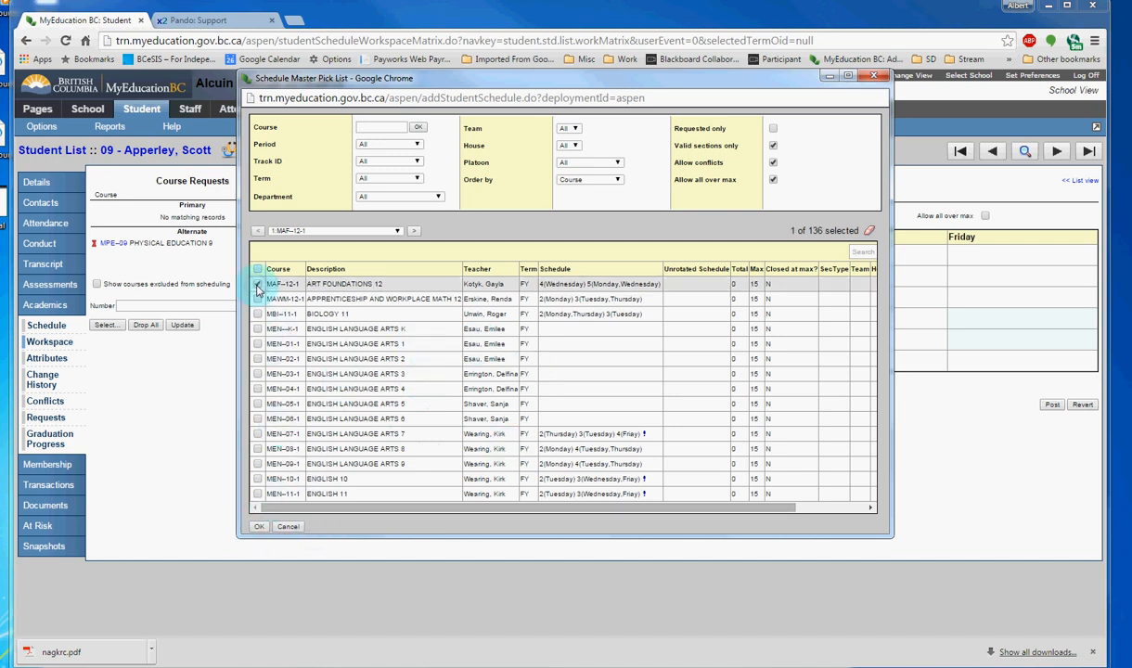
pyautogui.click(261, 527)
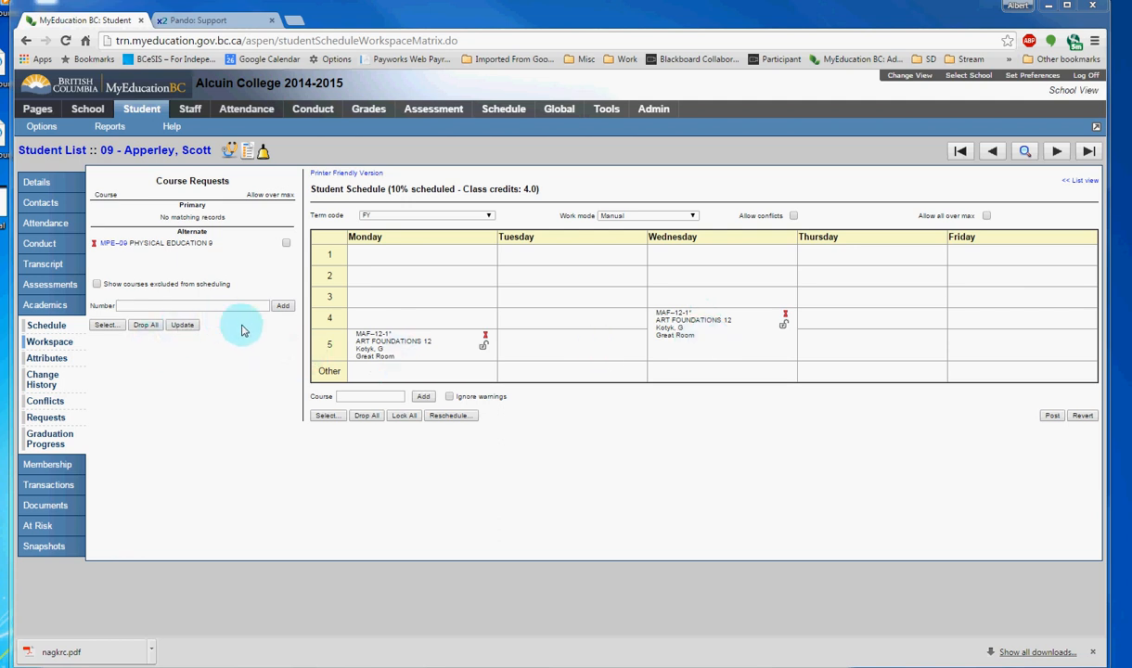
# Schedule the requested Physical Education 9 course into Tuesday period 1 and post the schedule changes permanently
pyautogui.click(112, 327)
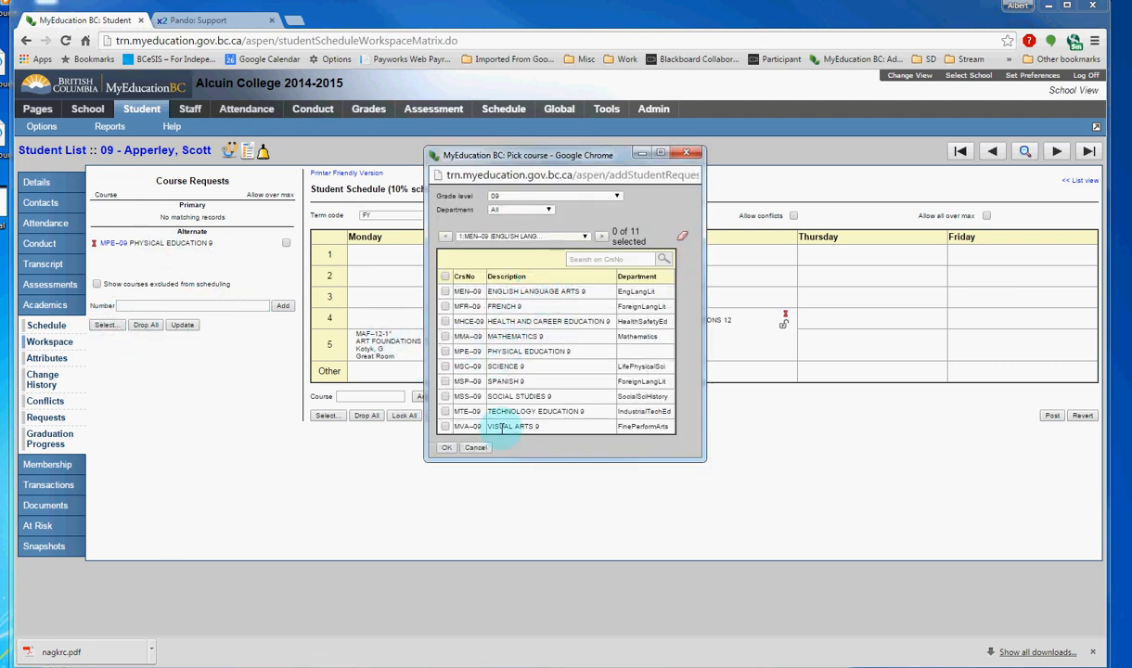
pyautogui.click(476, 448)
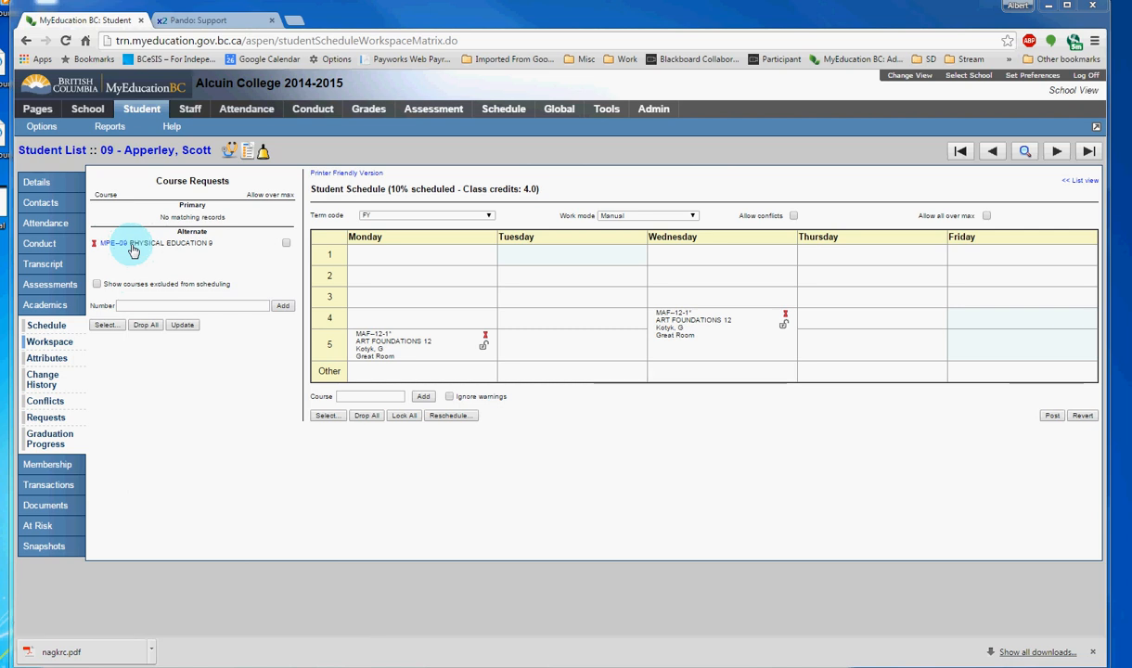
pyautogui.moveTo(133, 249); pyautogui.dragTo(558, 264)
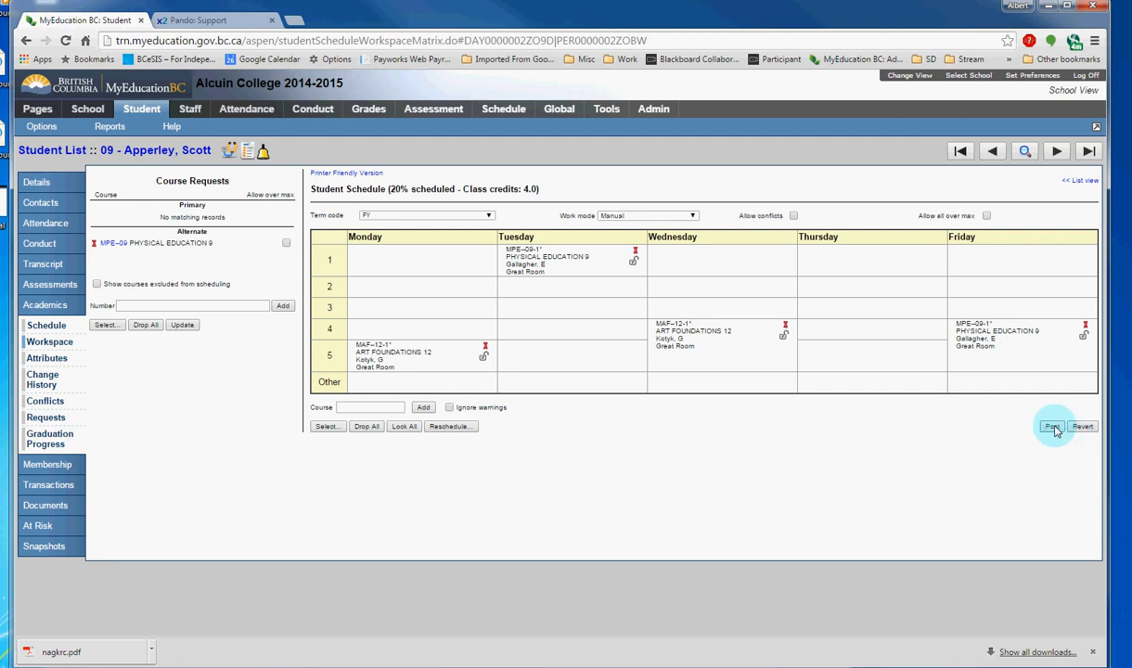
pyautogui.click(1052, 427)
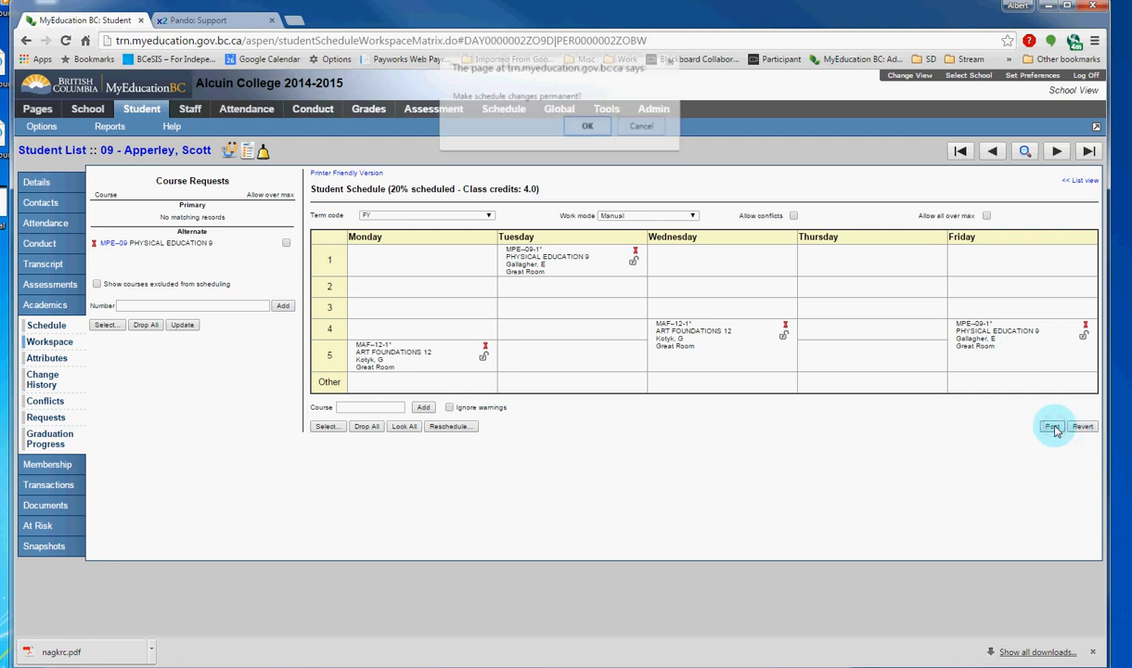
pyautogui.click(595, 127)
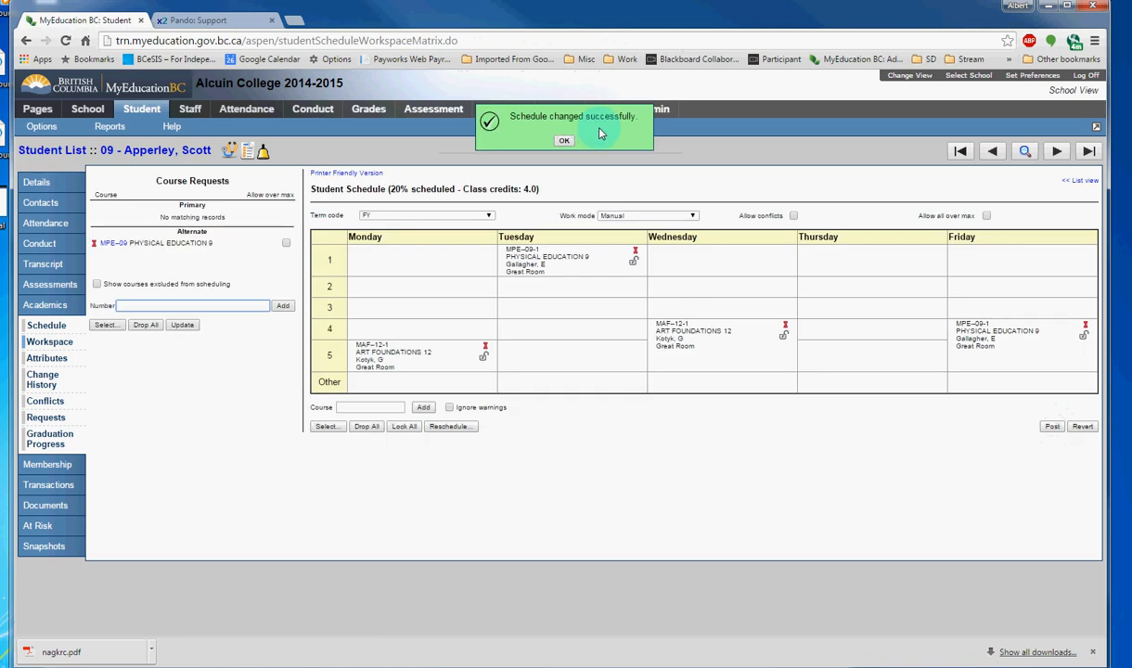
pyautogui.click(564, 141)
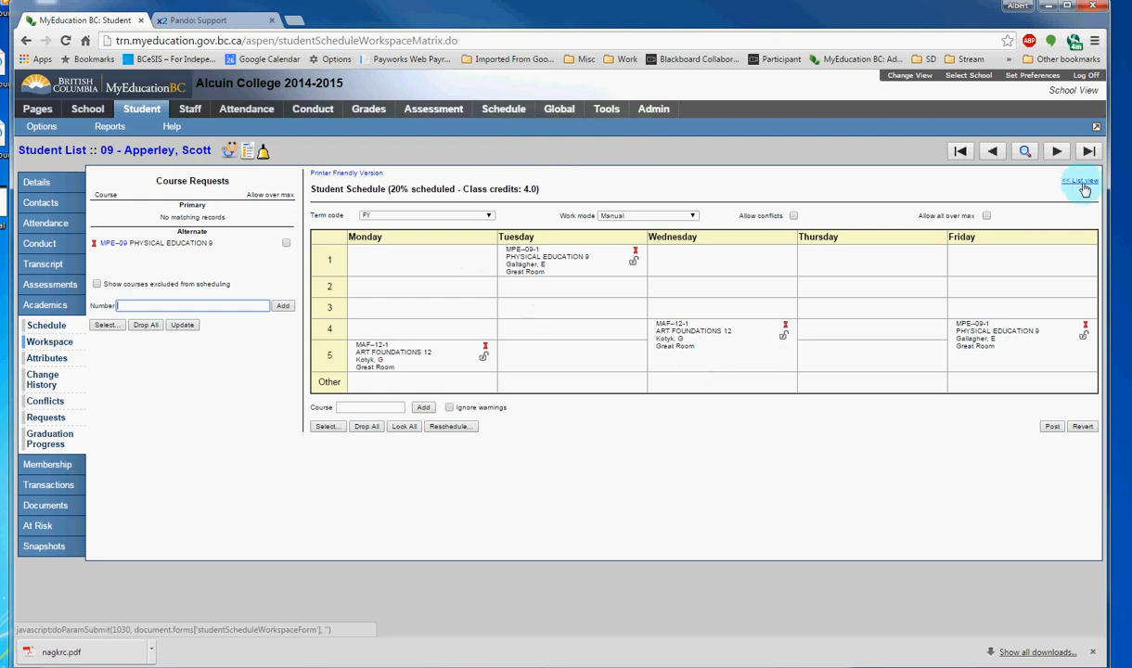
# Remove Art Foundations 12 and Physical Education 9 from the schedule matrix and post the changes permanently
pyautogui.click(486, 348)
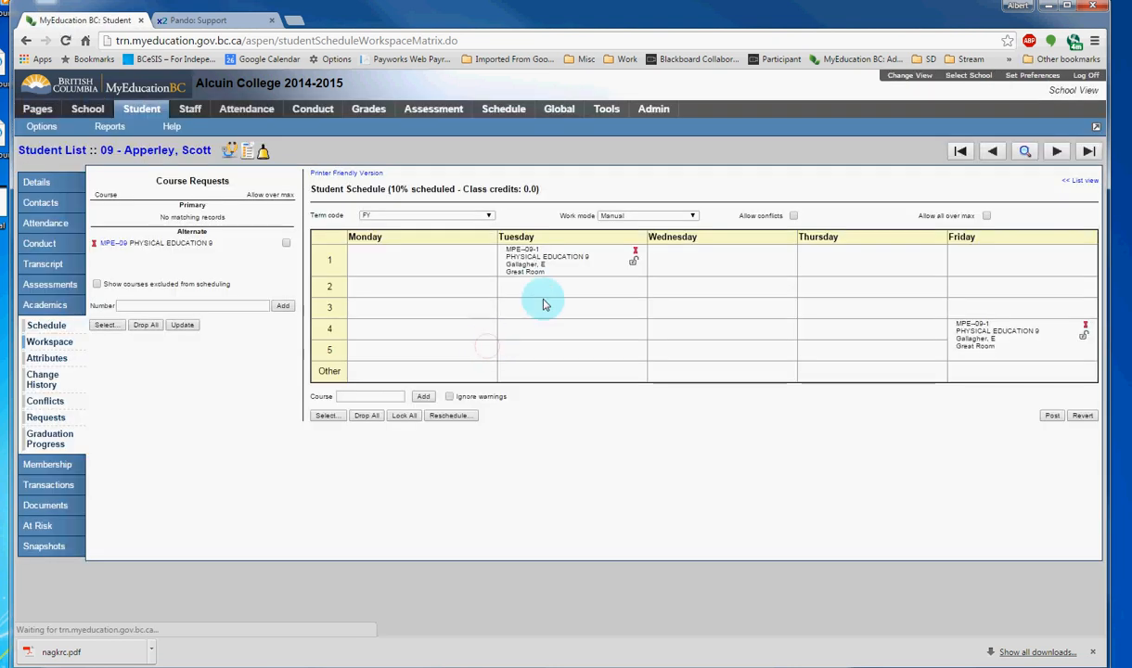
pyautogui.click(634, 253)
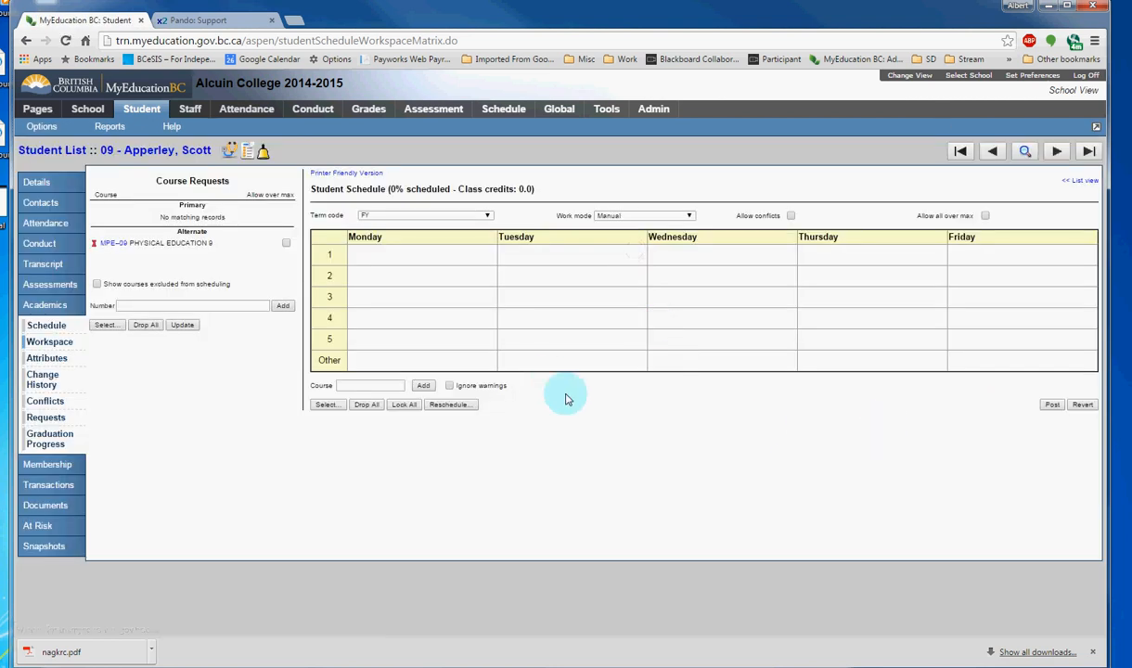
pyautogui.click(1052, 404)
pyautogui.click(588, 128)
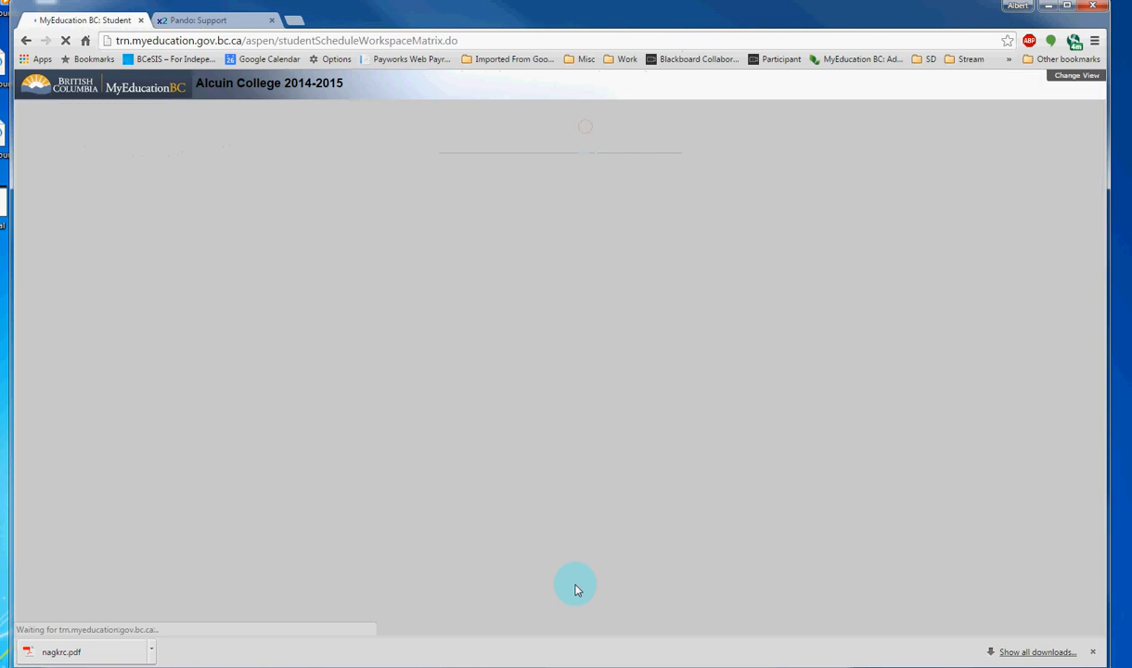
pyautogui.click(566, 141)
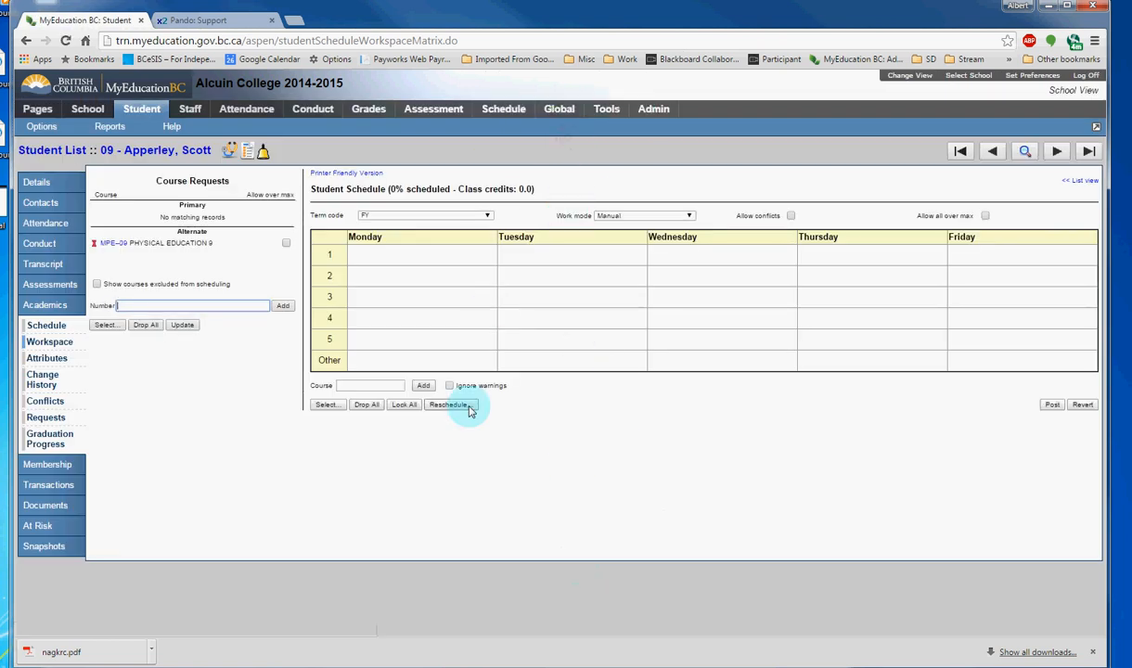
# In the workspace's list view, add sections MEN--09-1 English Language Arts 9 and MAF--12-1 Art Foundations 12, allowing conflicts and all over max
pyautogui.click(1081, 182)
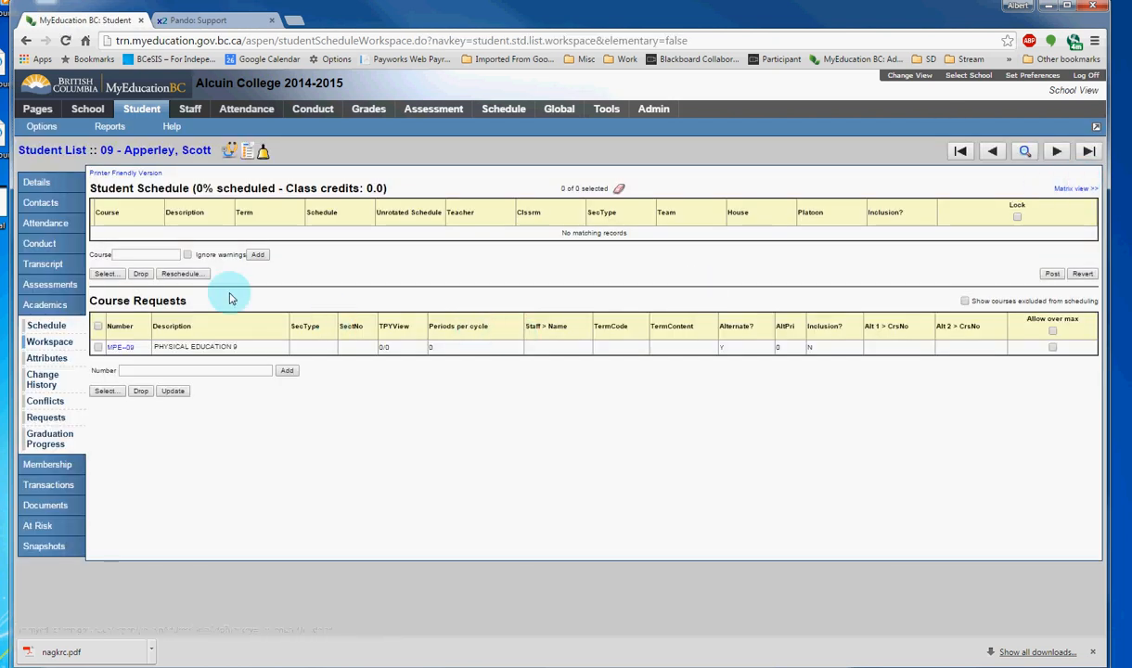
pyautogui.click(105, 274)
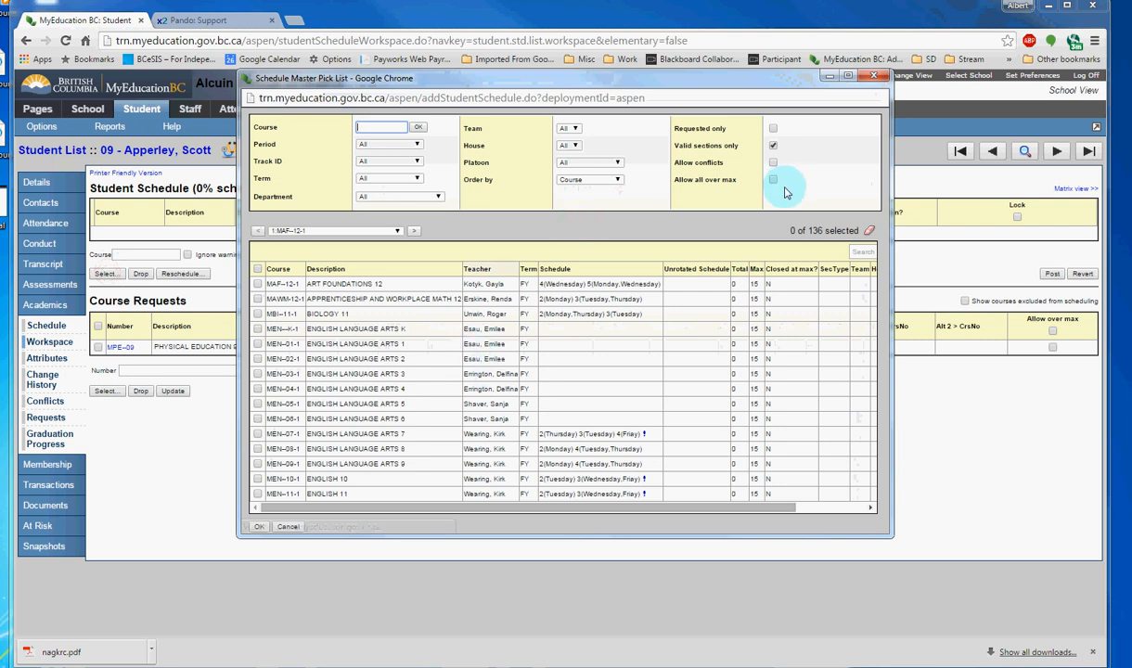
pyautogui.click(773, 162)
pyautogui.click(773, 179)
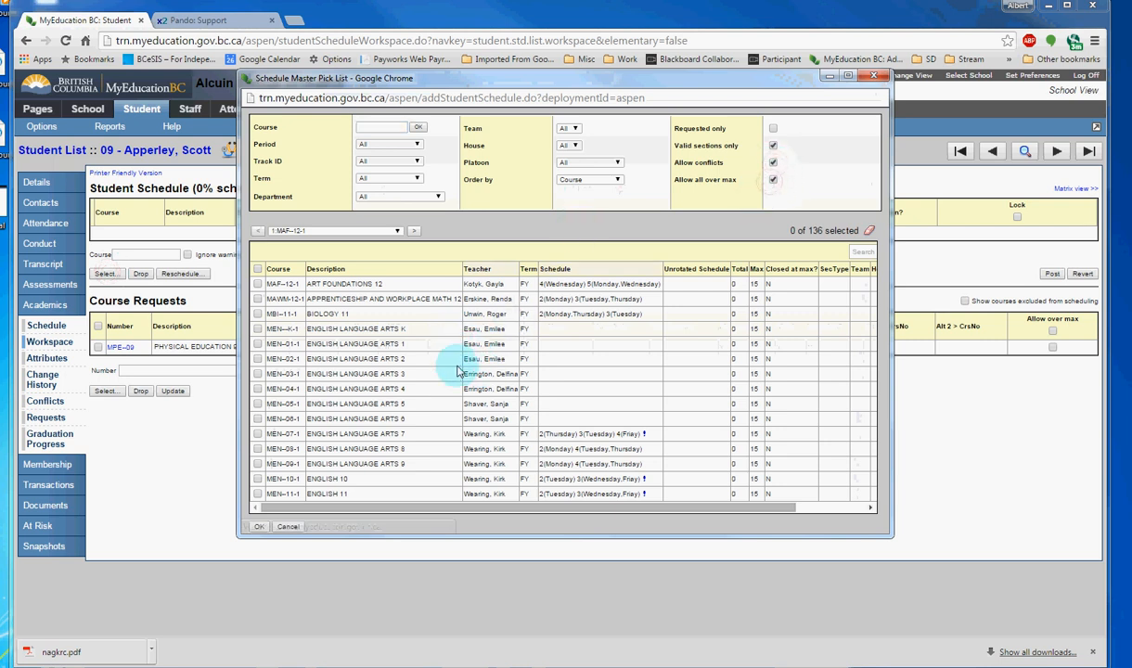
pyautogui.click(258, 463)
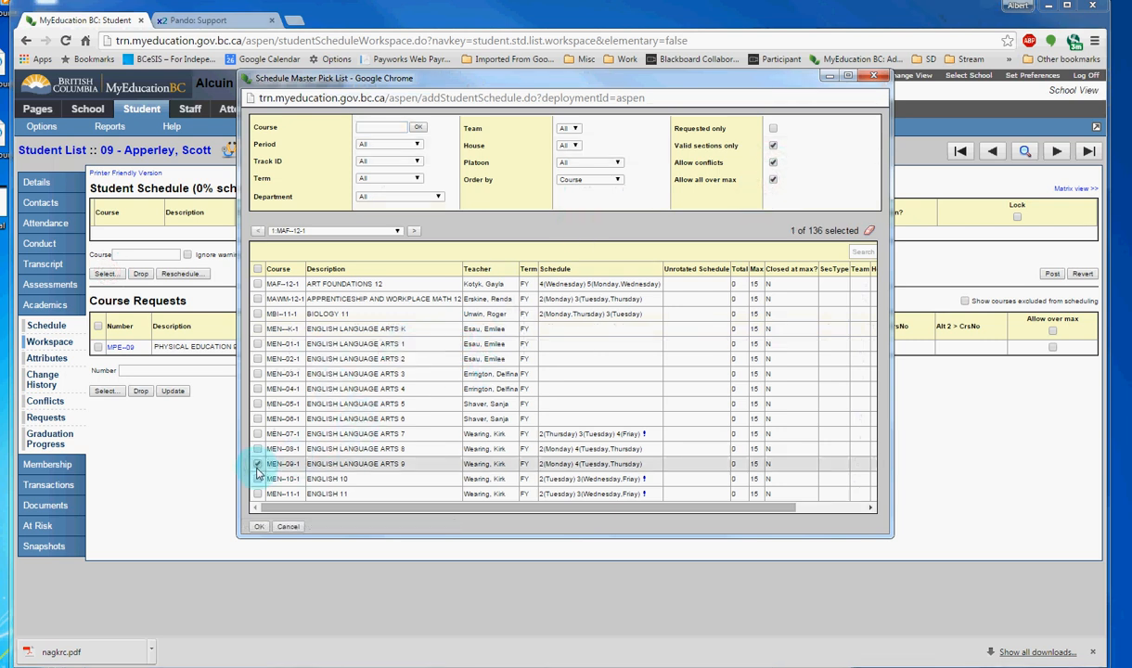
pyautogui.click(258, 284)
pyautogui.click(259, 527)
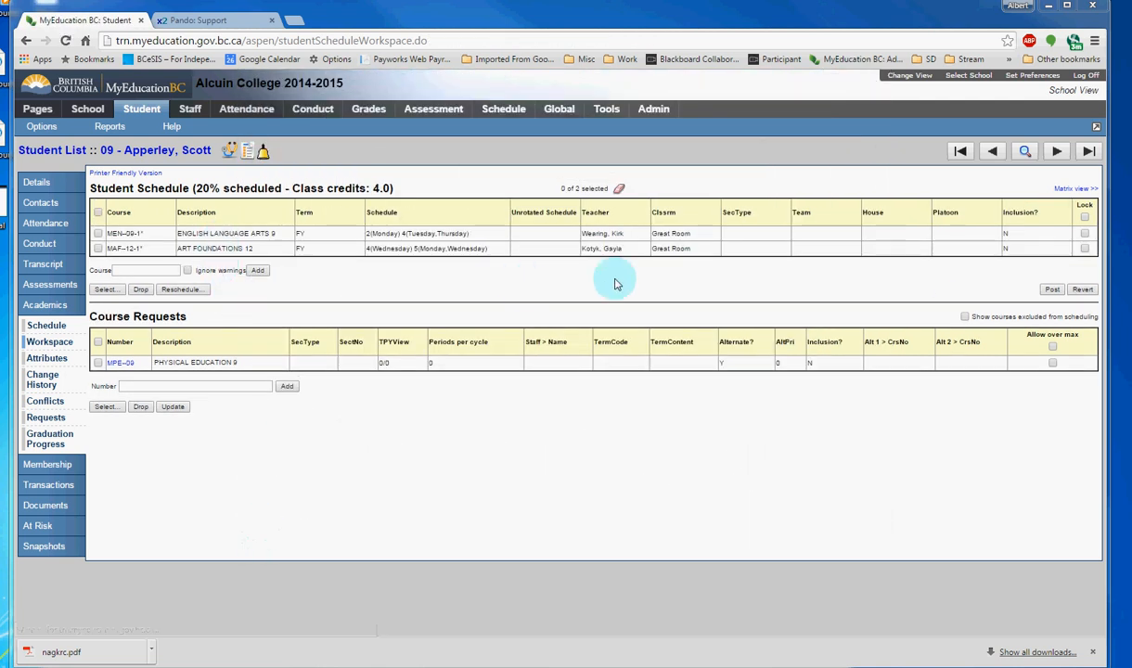
# Post the student's two added sections as permanent schedule changes
pyautogui.click(1052, 289)
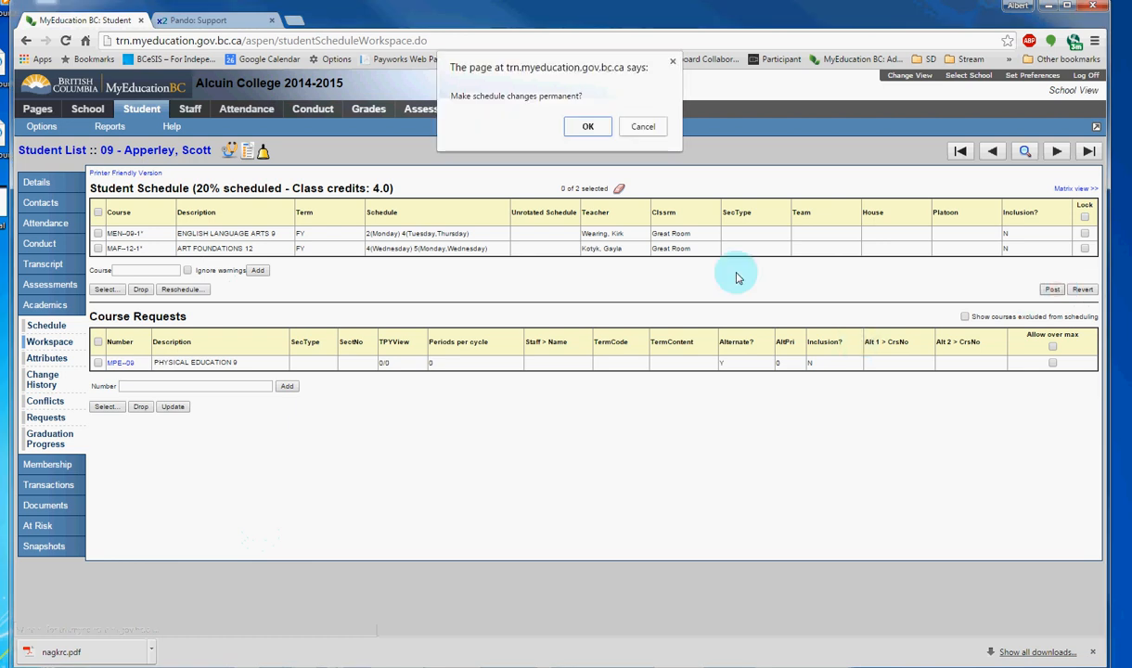
pyautogui.click(588, 126)
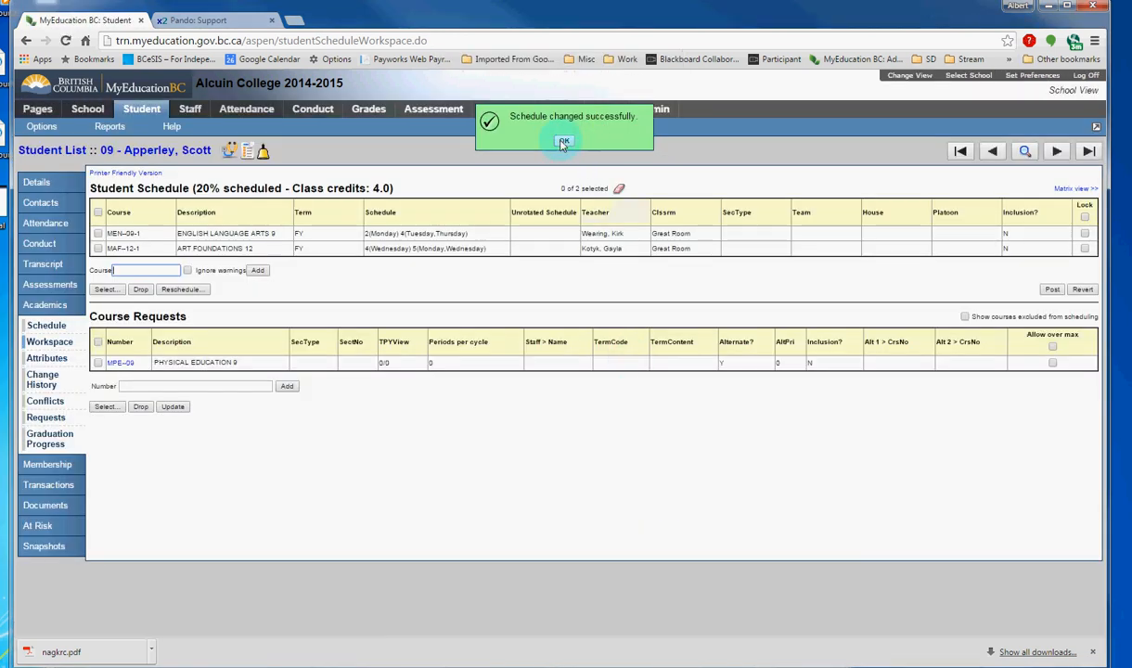
pyautogui.click(564, 142)
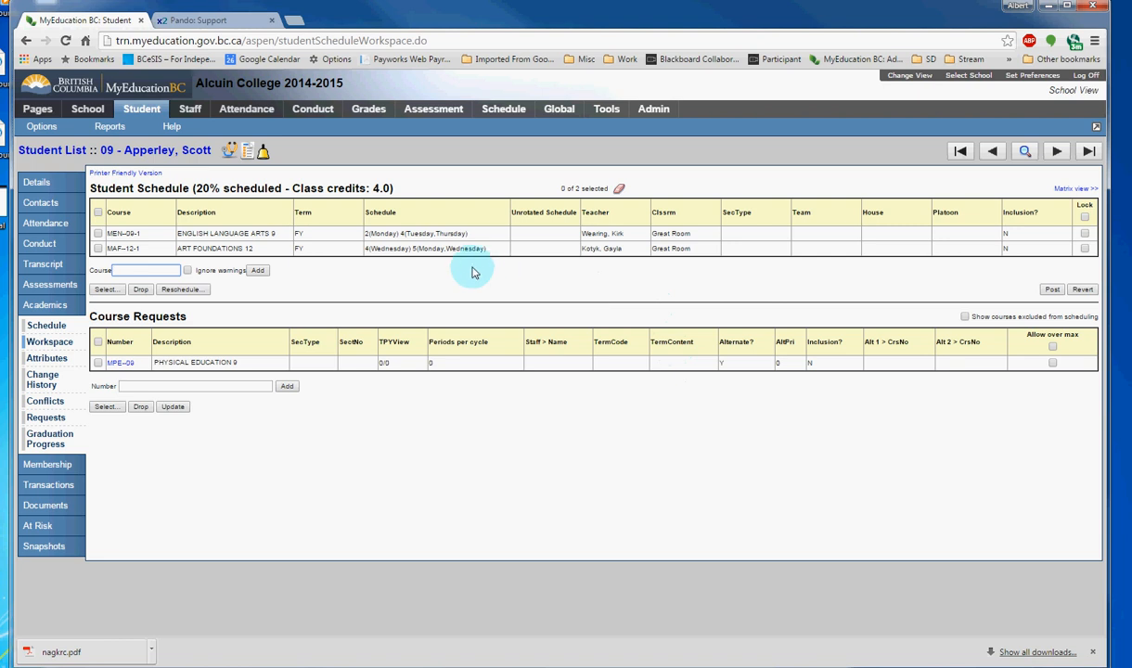
# Return to the student list and filter it to students in grade level 08
pyautogui.click(142, 110)
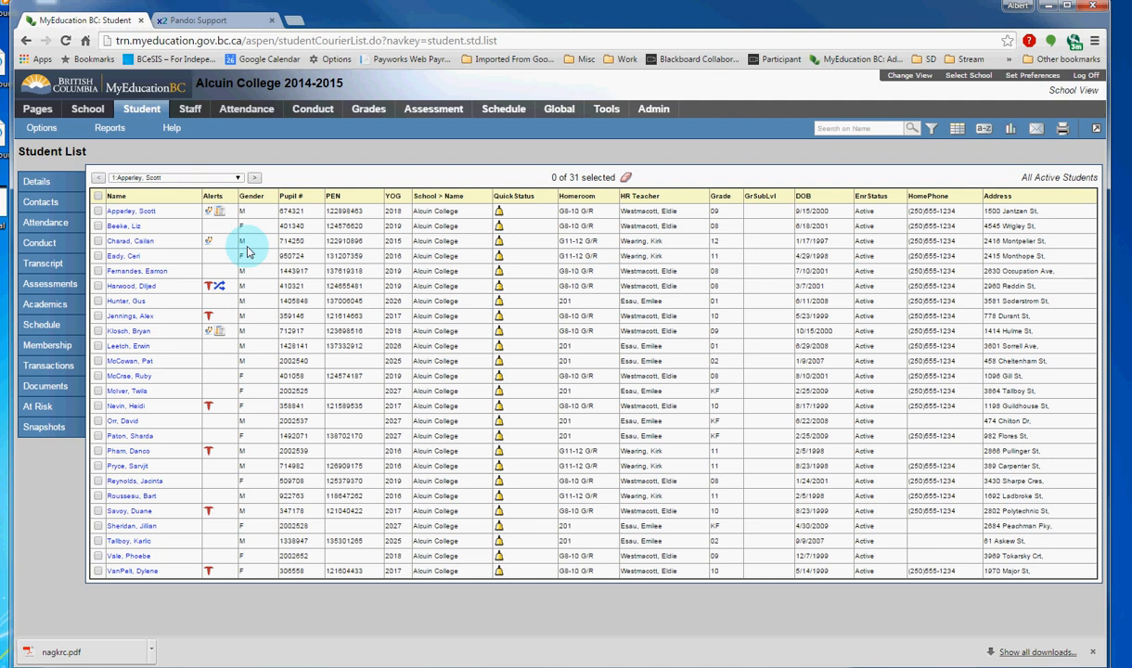
pyautogui.click(934, 132)
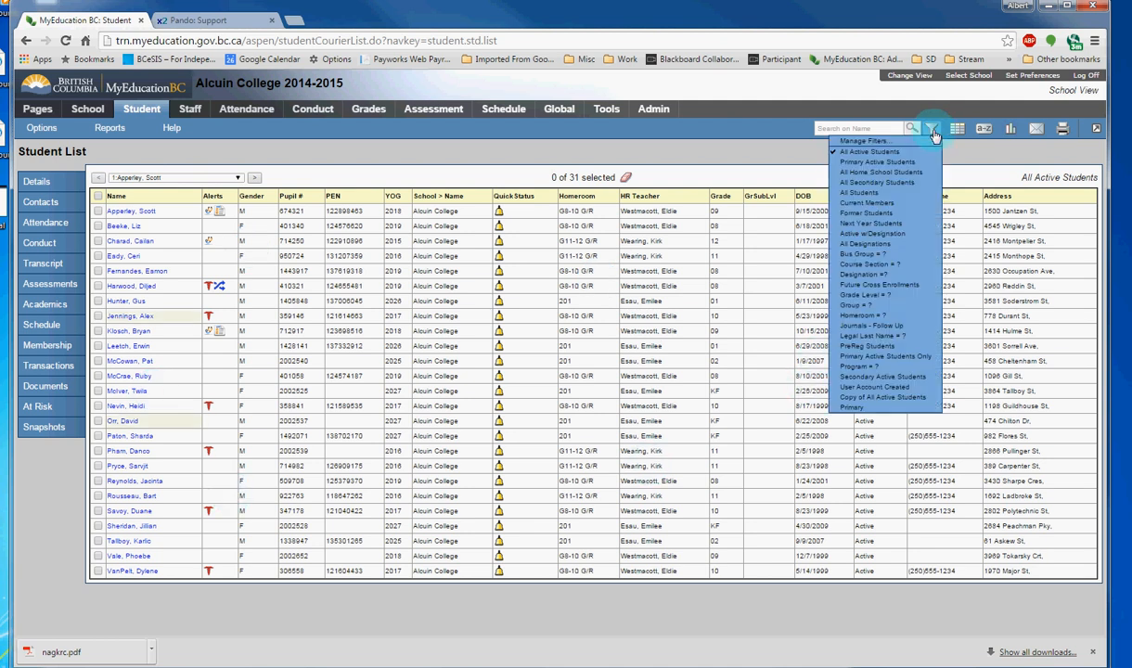
pyautogui.click(914, 296)
pyautogui.click(518, 291)
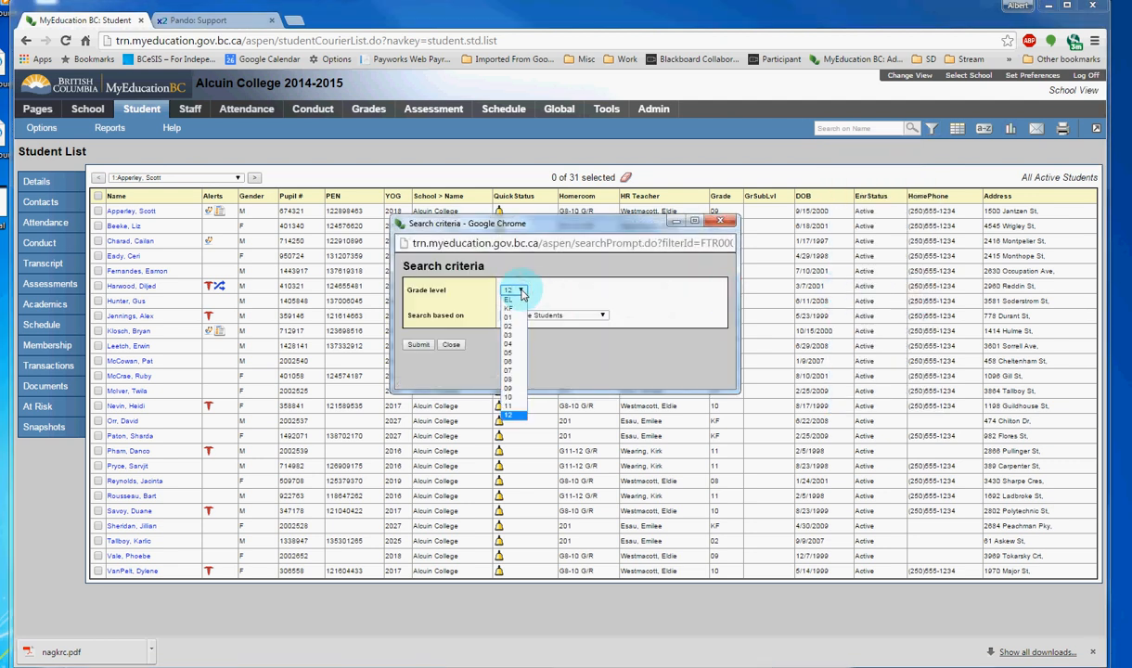
pyautogui.click(516, 379)
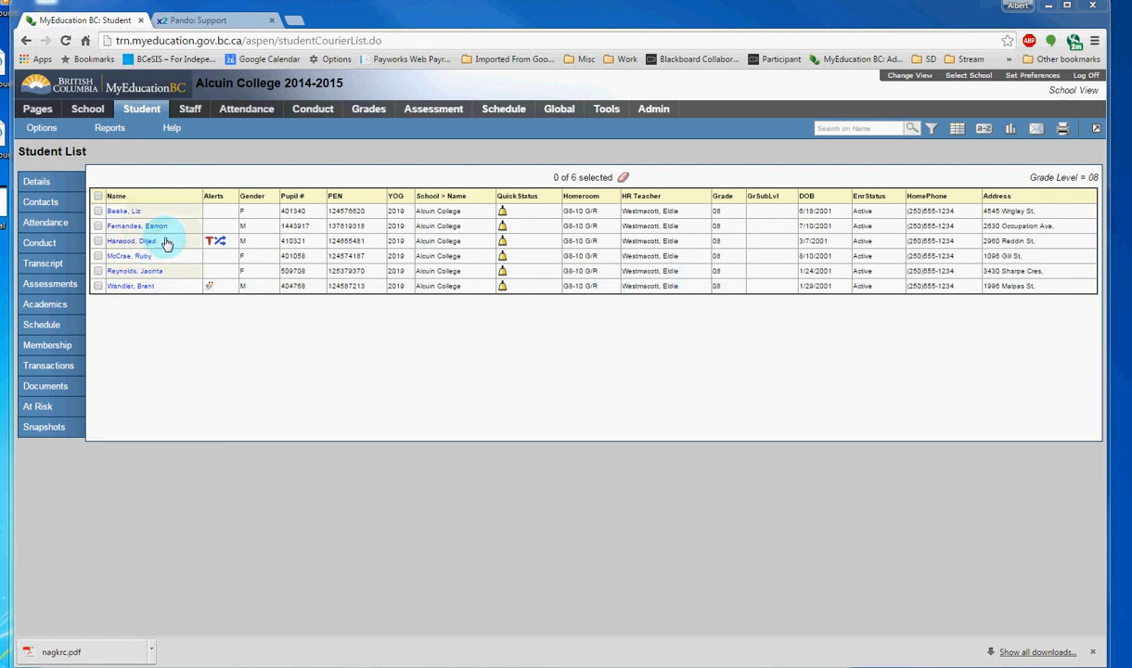
# Create a snapshot named Grade 8 from the current student list and apply it to the list
pyautogui.click(48, 132)
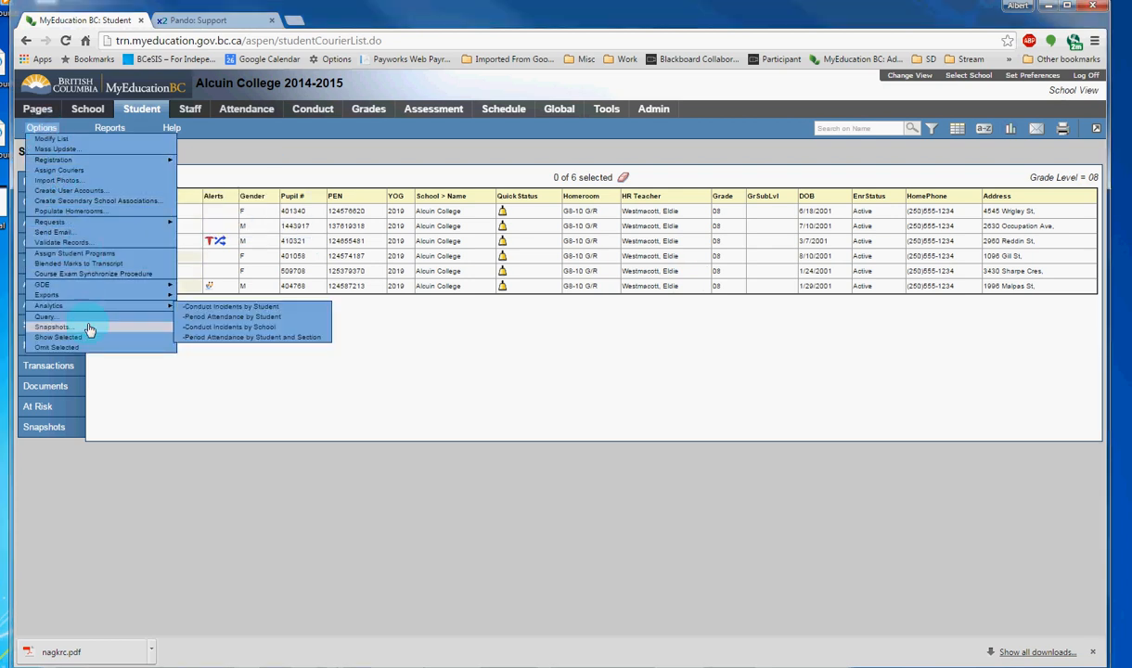
pyautogui.click(53, 328)
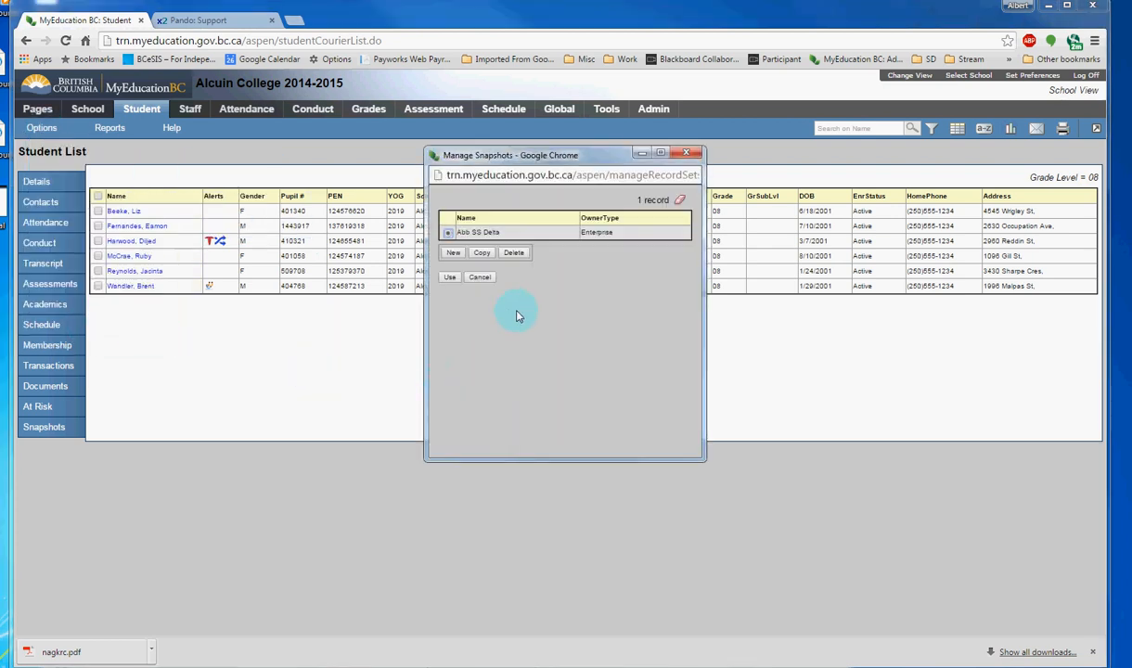
pyautogui.click(454, 254)
pyautogui.click(548, 205)
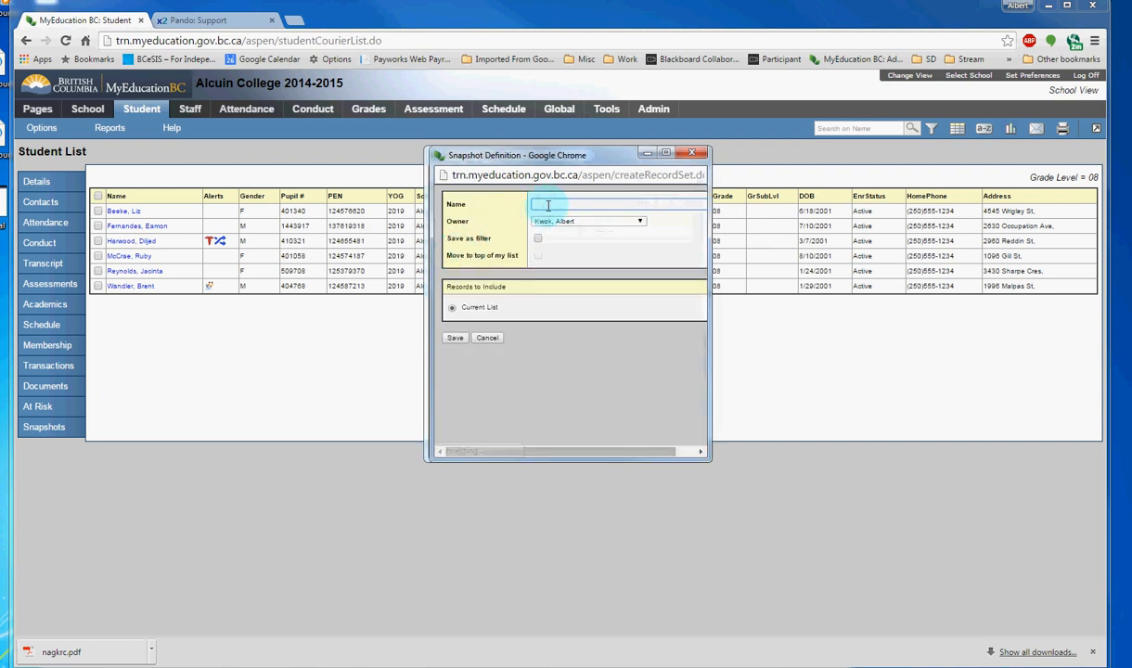
pyautogui.write('0')
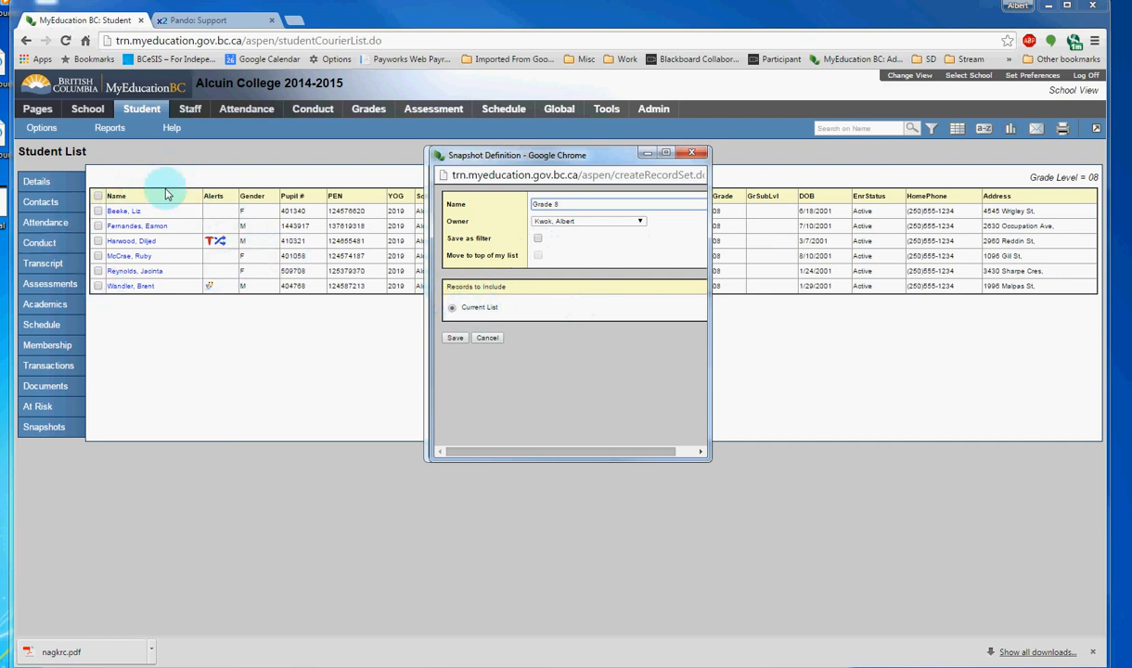
pyautogui.click(456, 339)
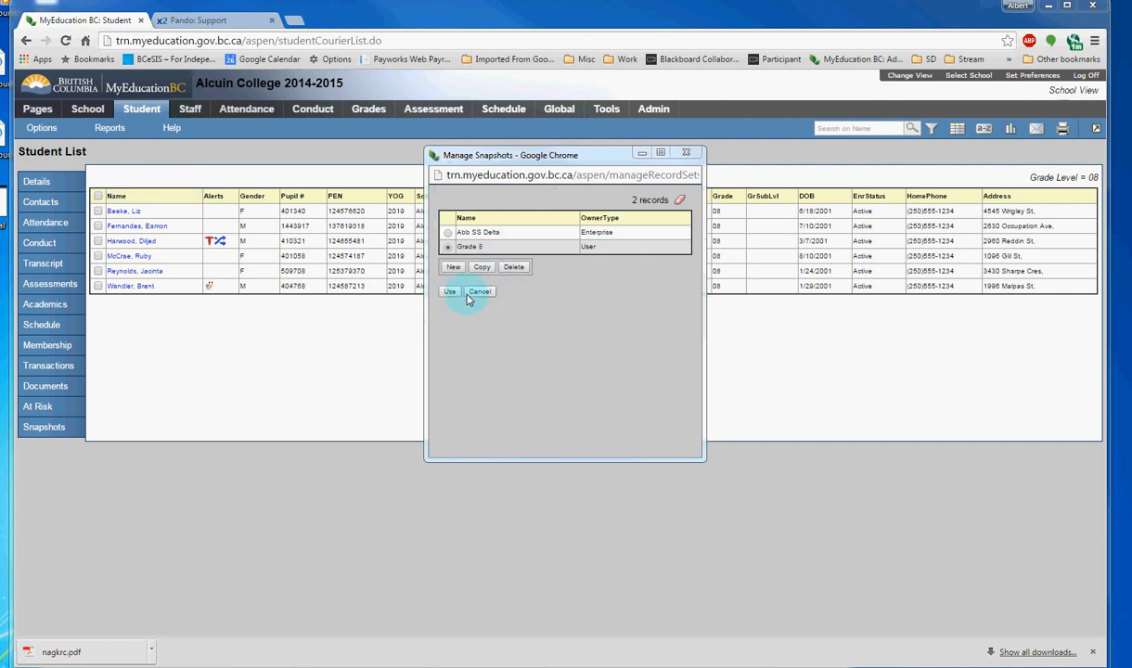
pyautogui.click(450, 293)
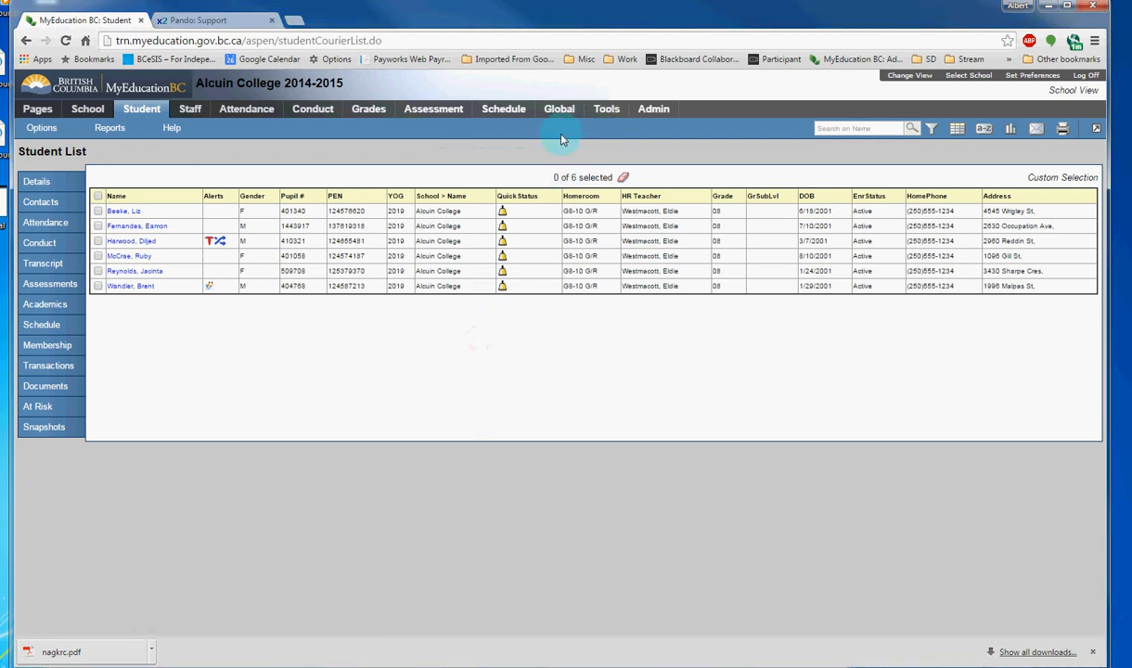
# Open the roster of master schedule section MEN--08-1 English Language Arts 8 and start adding multiple students
pyautogui.click(506, 112)
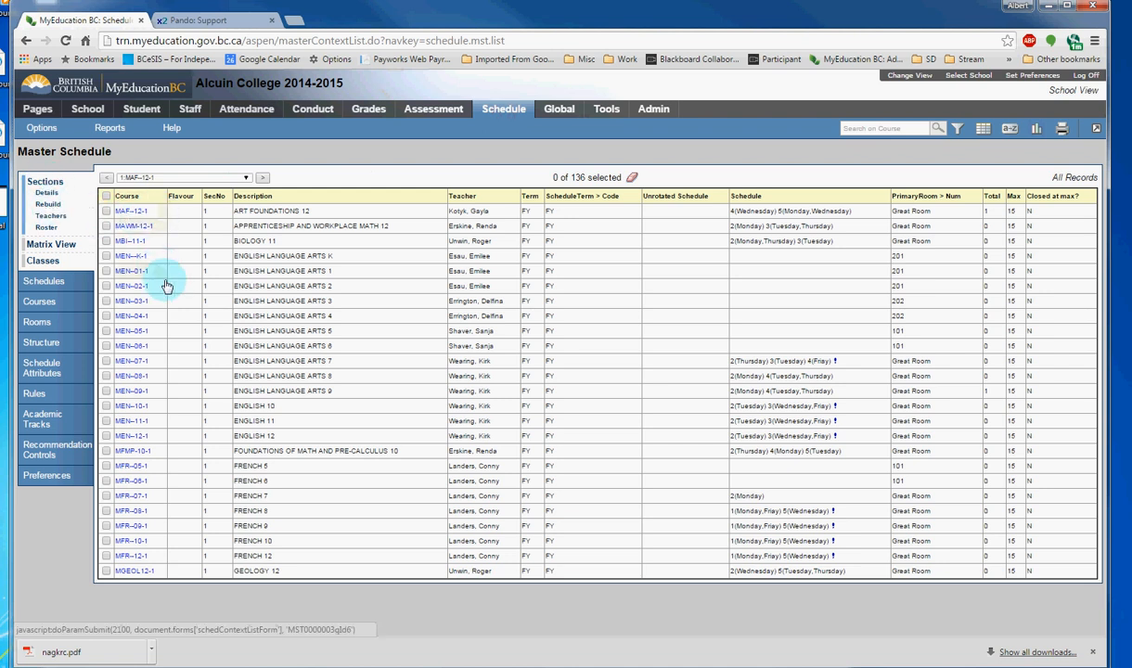
pyautogui.click(134, 380)
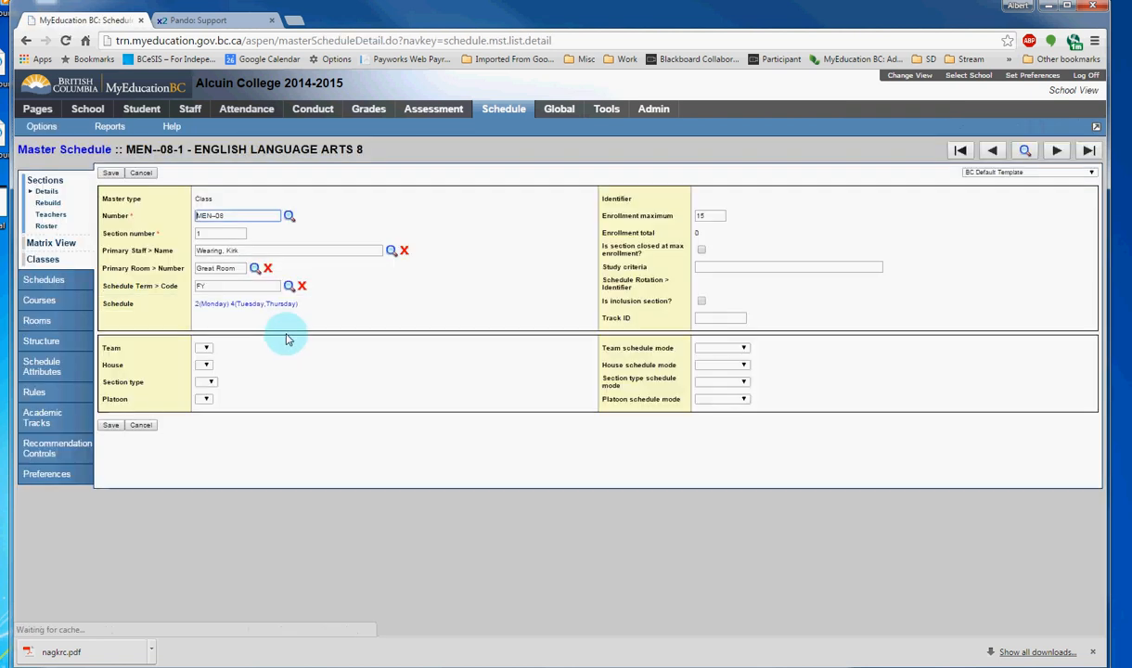
pyautogui.click(45, 226)
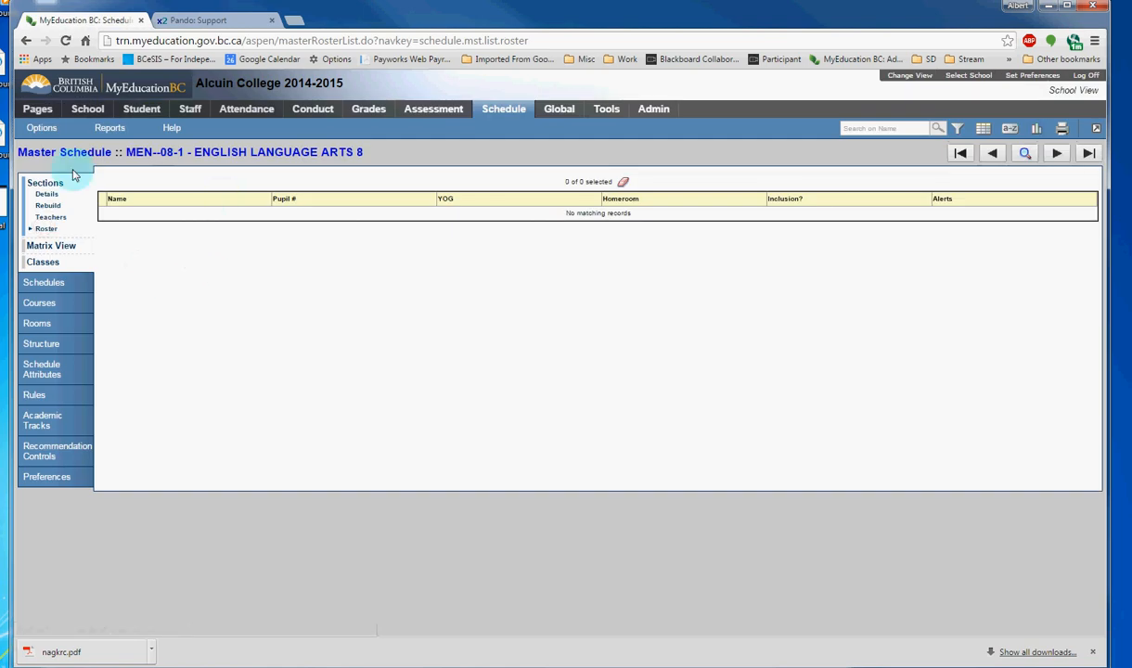
pyautogui.click(44, 149)
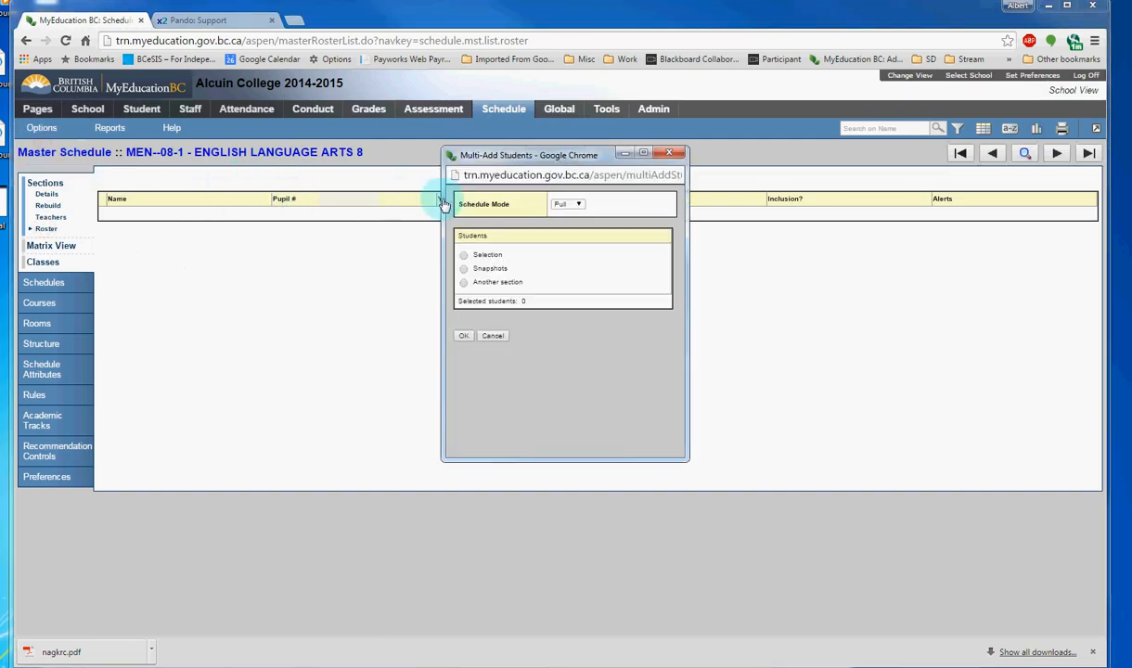
pyautogui.click(561, 204)
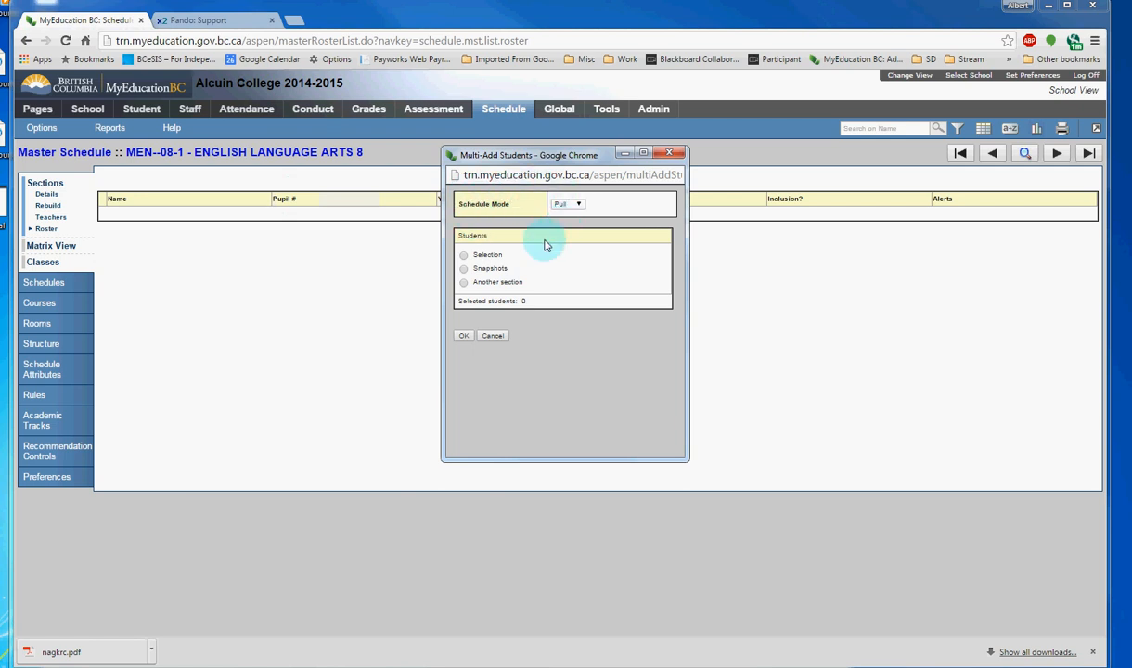
# Add the students from the Grade 8 snapshot to the English Language Arts 8 roster in Pull mode
pyautogui.click(464, 258)
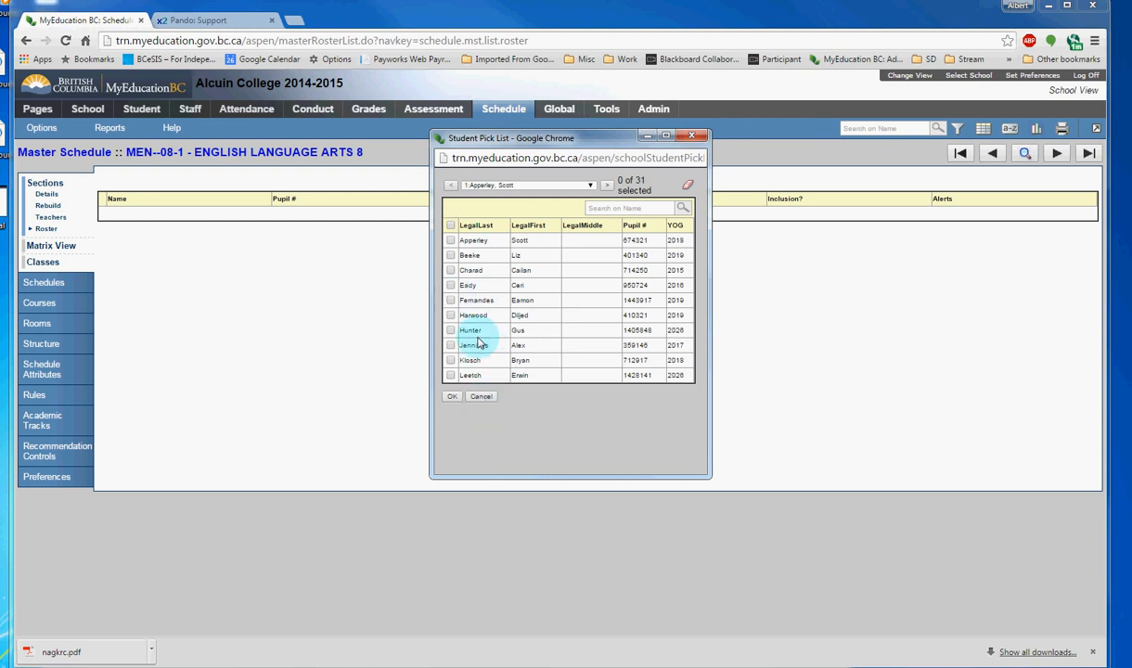
pyautogui.click(481, 398)
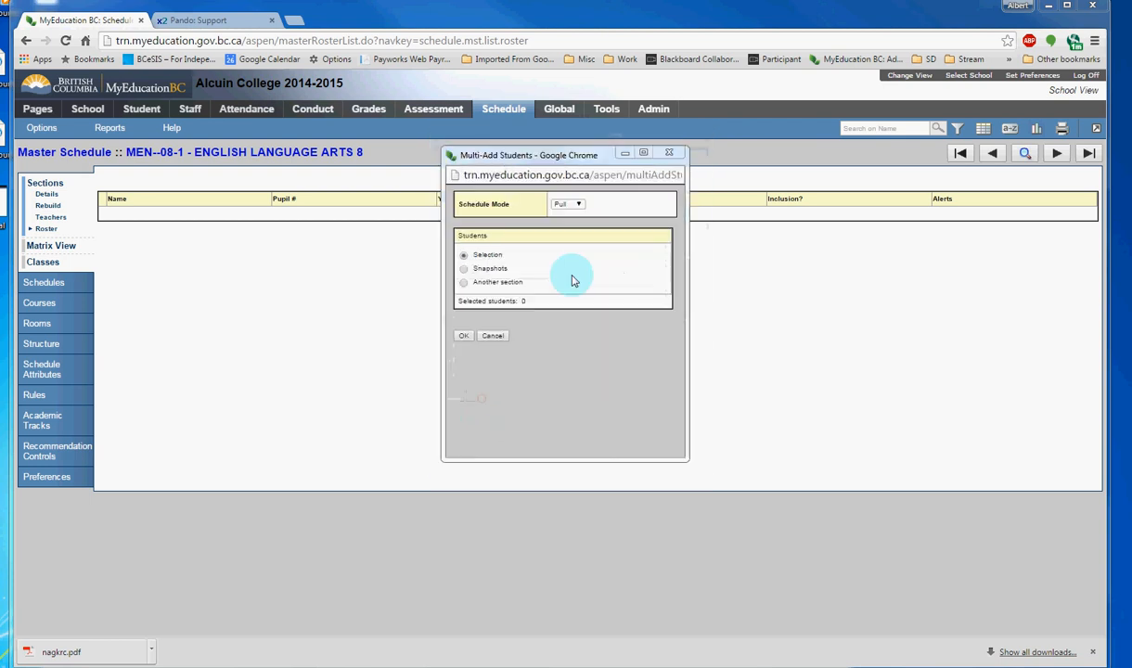
pyautogui.click(465, 269)
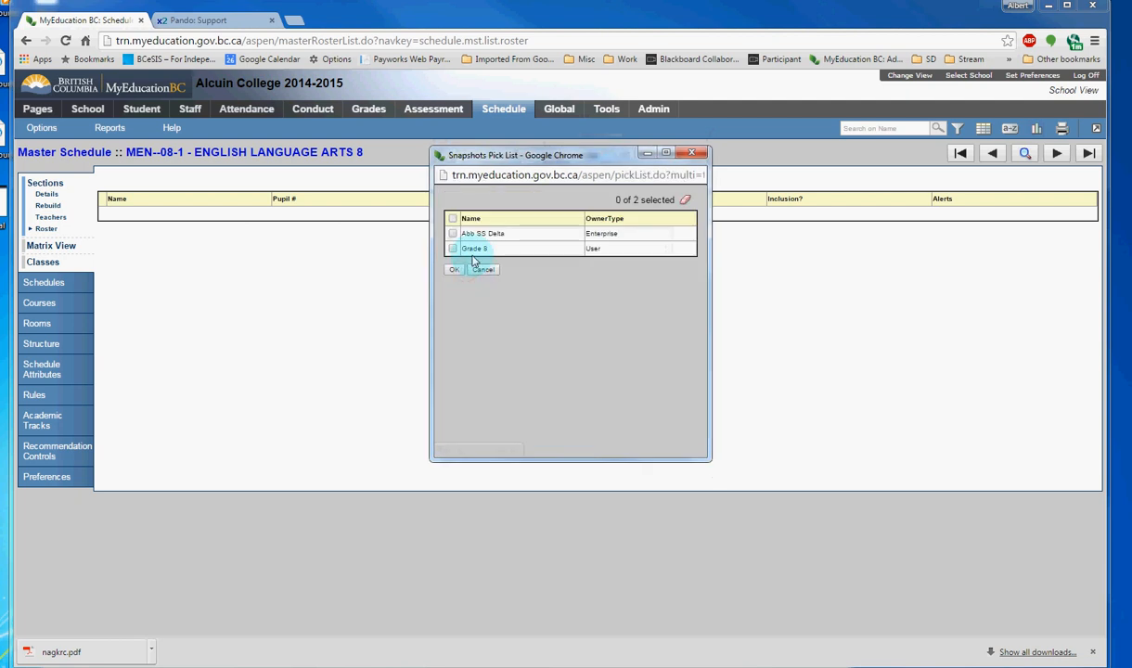
pyautogui.click(465, 270)
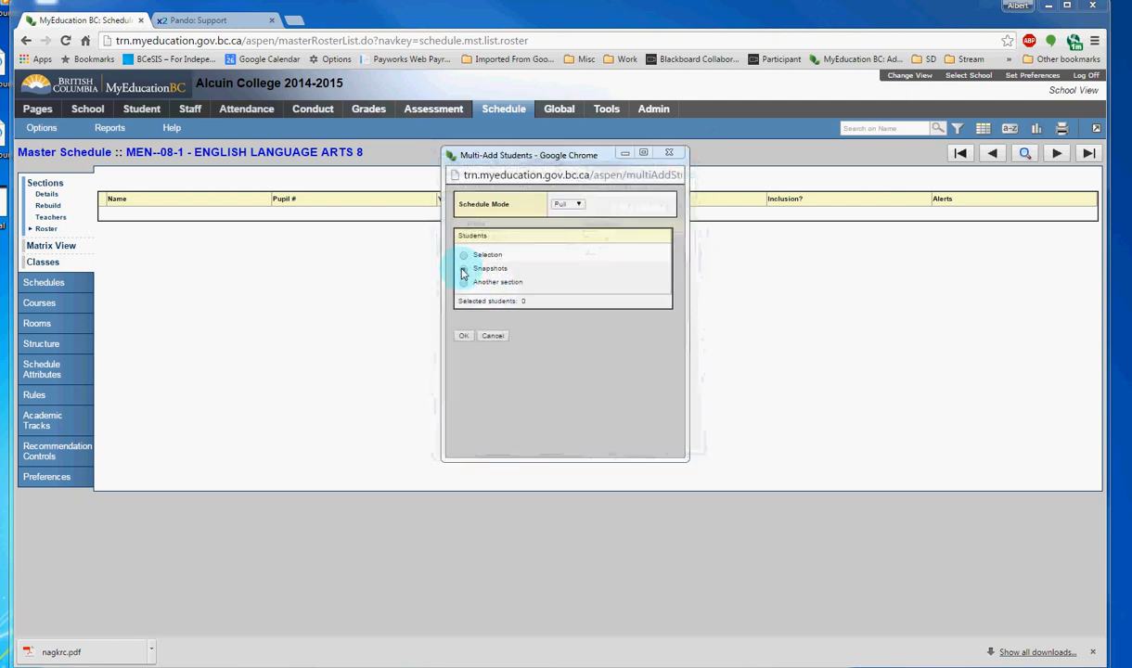
pyautogui.click(464, 270)
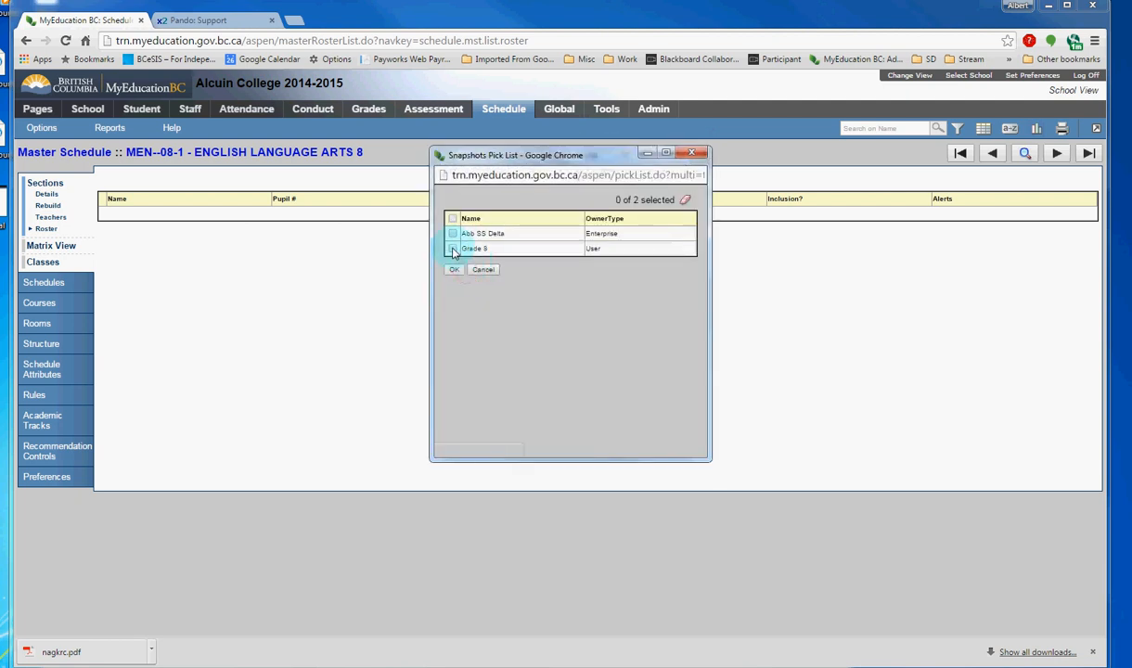
pyautogui.click(453, 249)
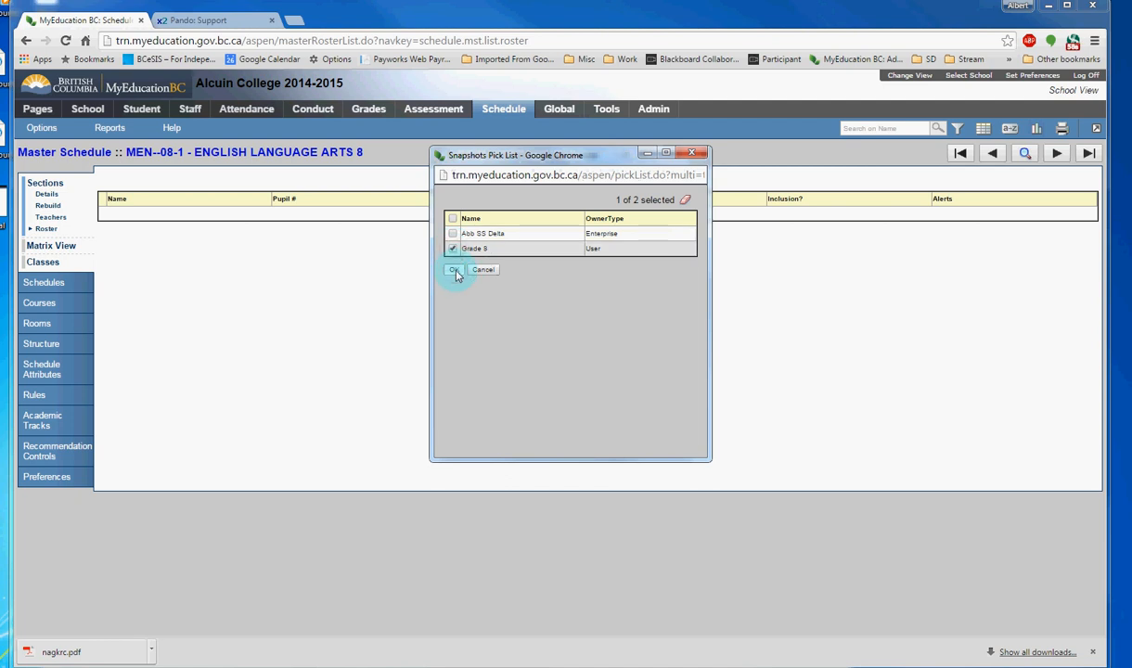
pyautogui.click(455, 270)
pyautogui.click(463, 337)
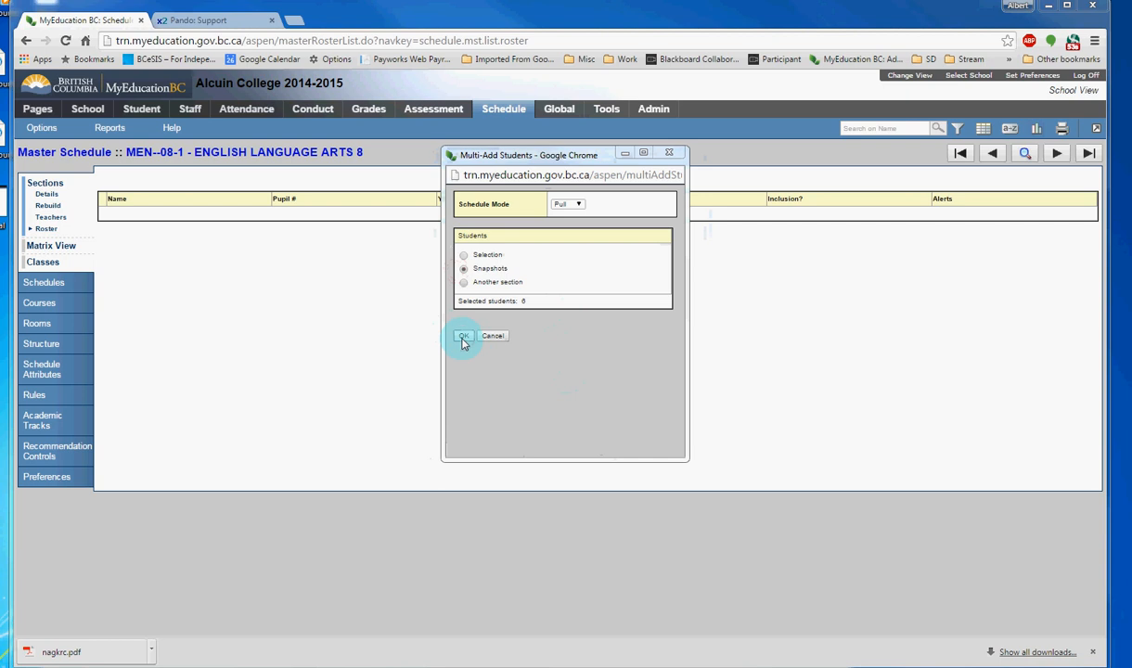
pyautogui.click(463, 337)
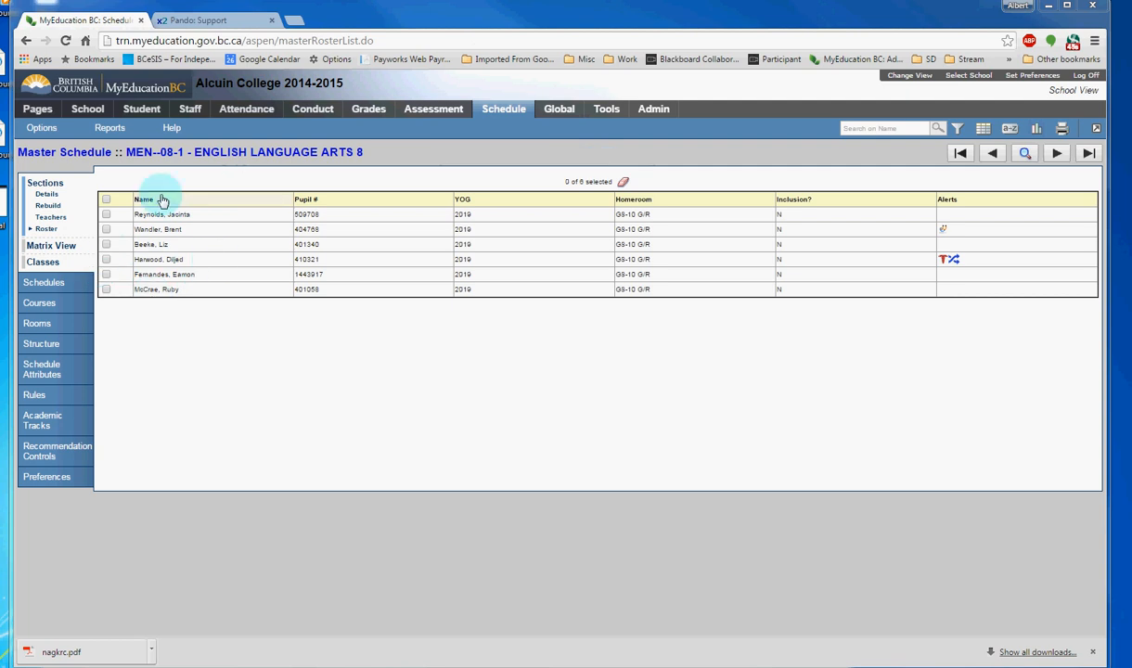
# Return to the master schedule, open the roster of section MFR--08-1 French 8 and start adding multiple students
pyautogui.click(81, 155)
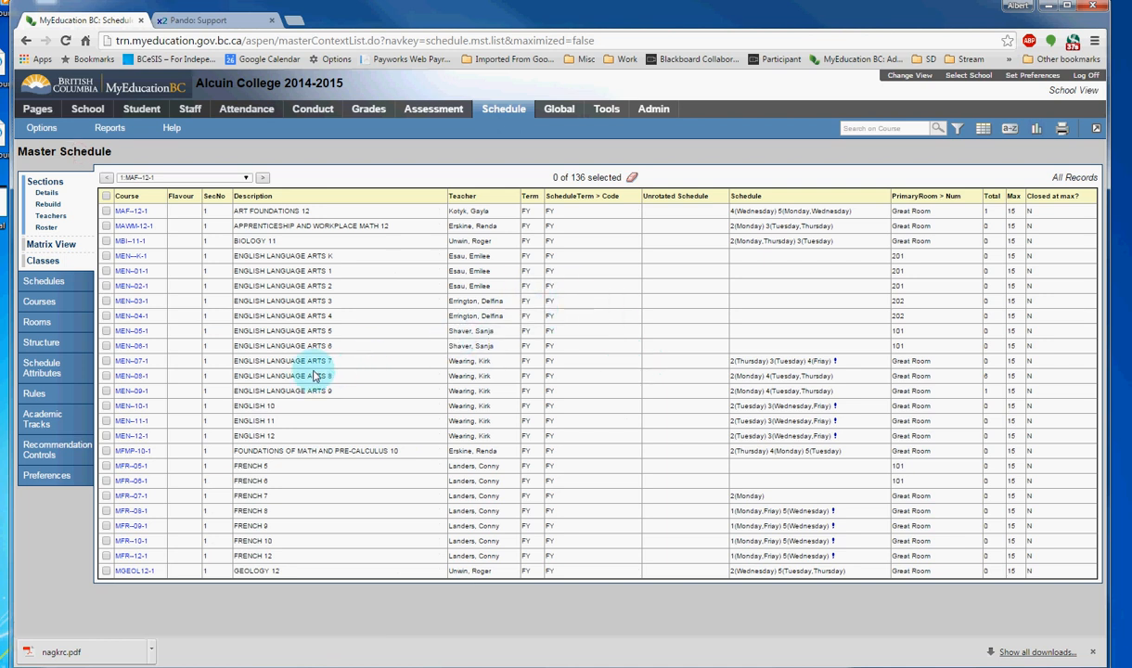
pyautogui.moveTo(333, 376); pyautogui.dragTo(240, 373)
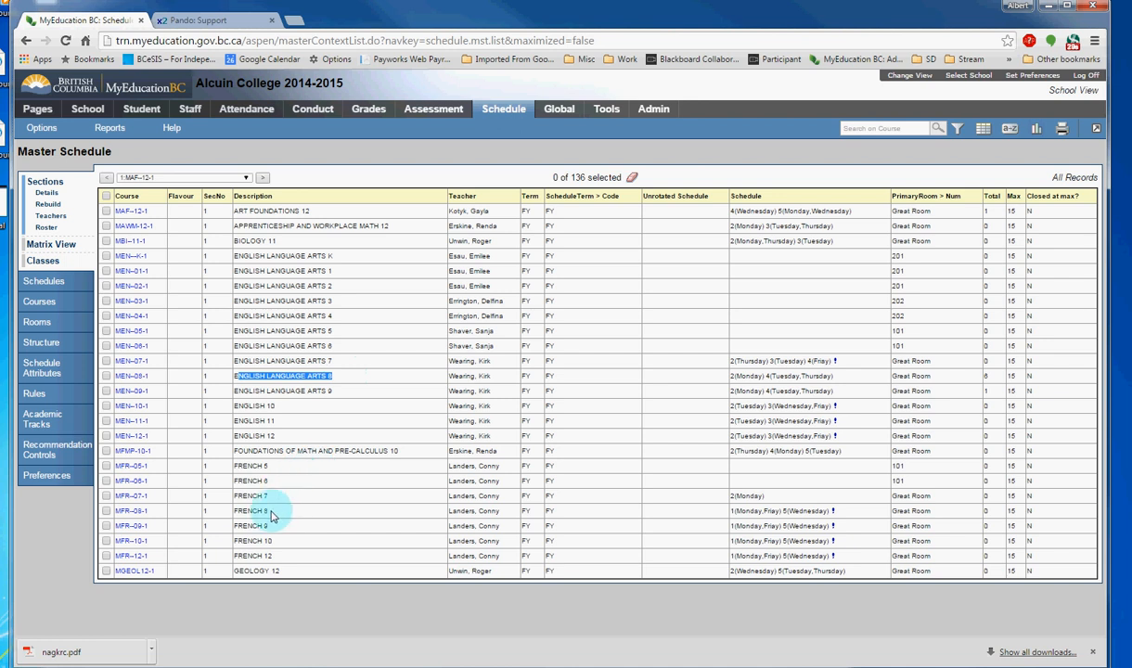
pyautogui.click(132, 511)
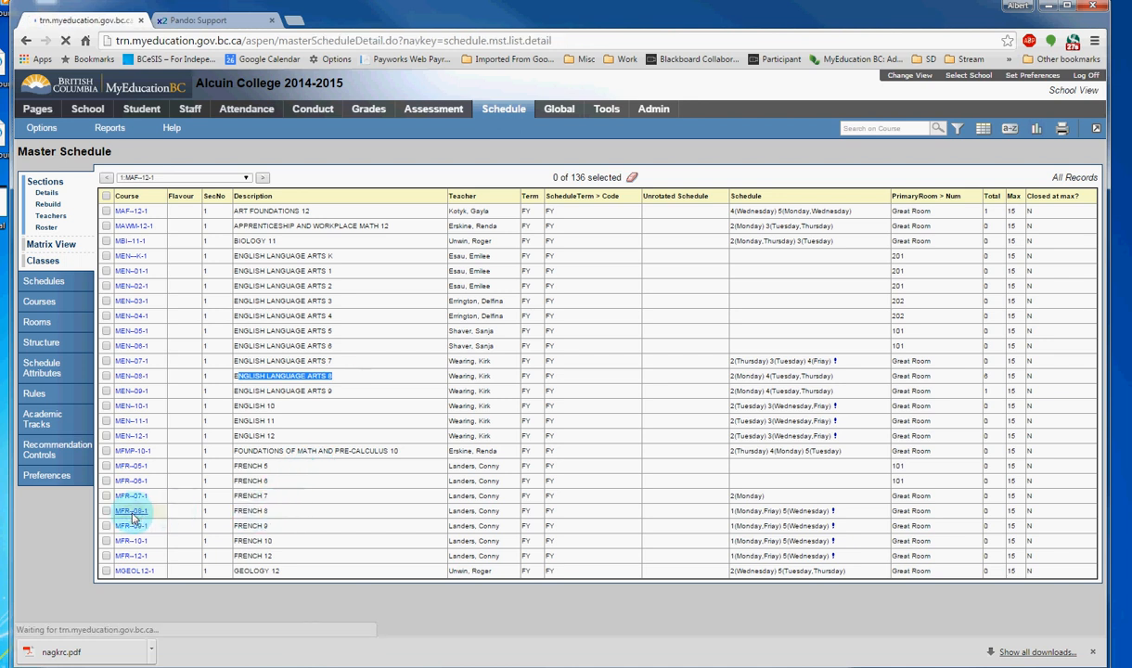
pyautogui.click(47, 227)
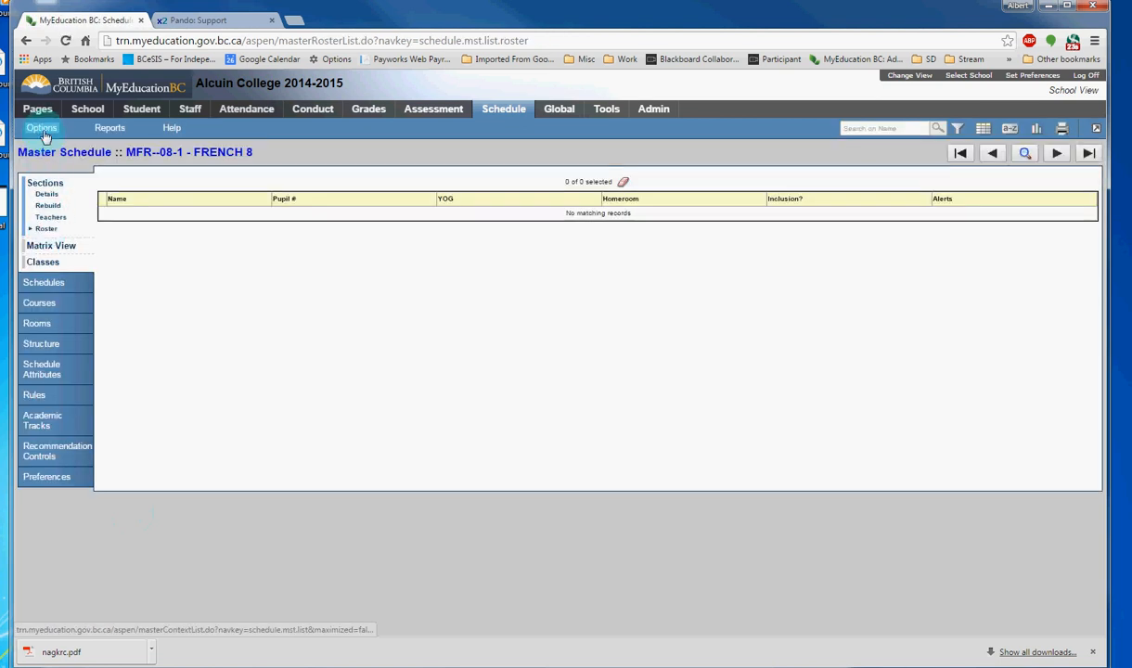
pyautogui.click(42, 128)
pyautogui.click(45, 146)
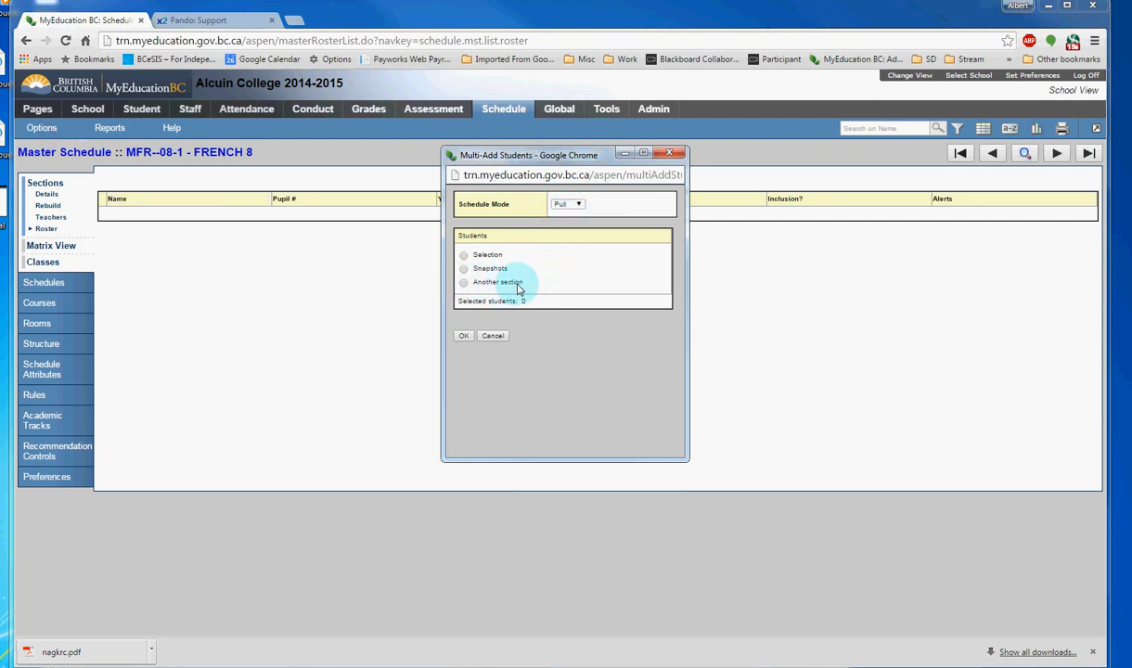
# Add the students of another section, MEN--08-1 English Language Arts 8, to the French 8 roster in Pull mode
pyautogui.click(464, 285)
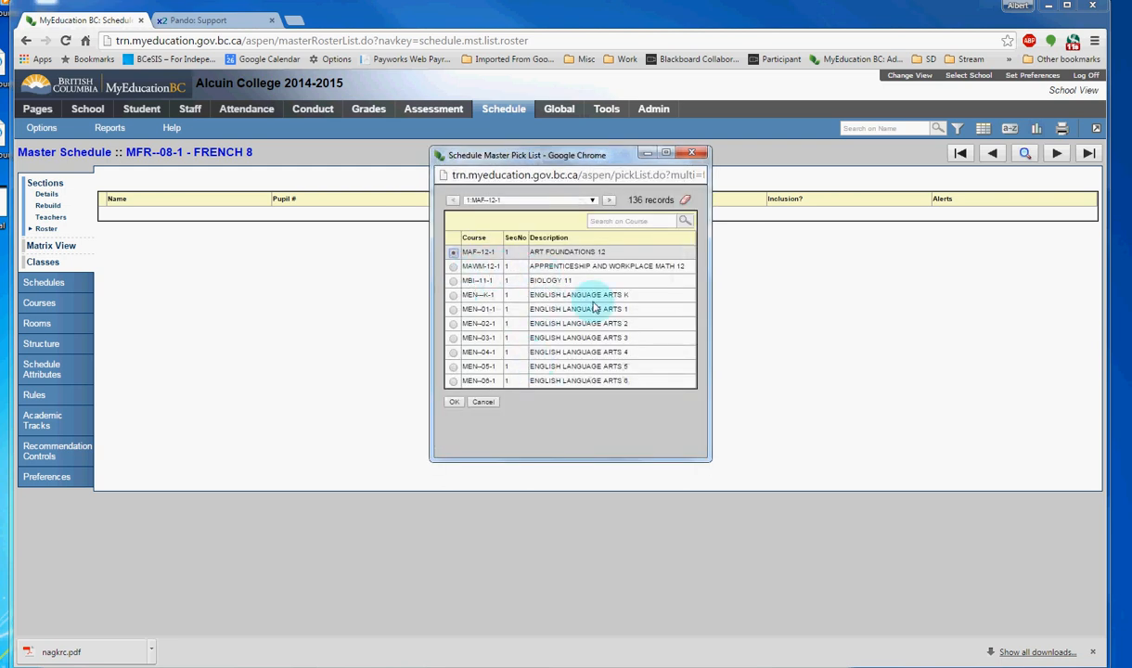
pyautogui.click(610, 201)
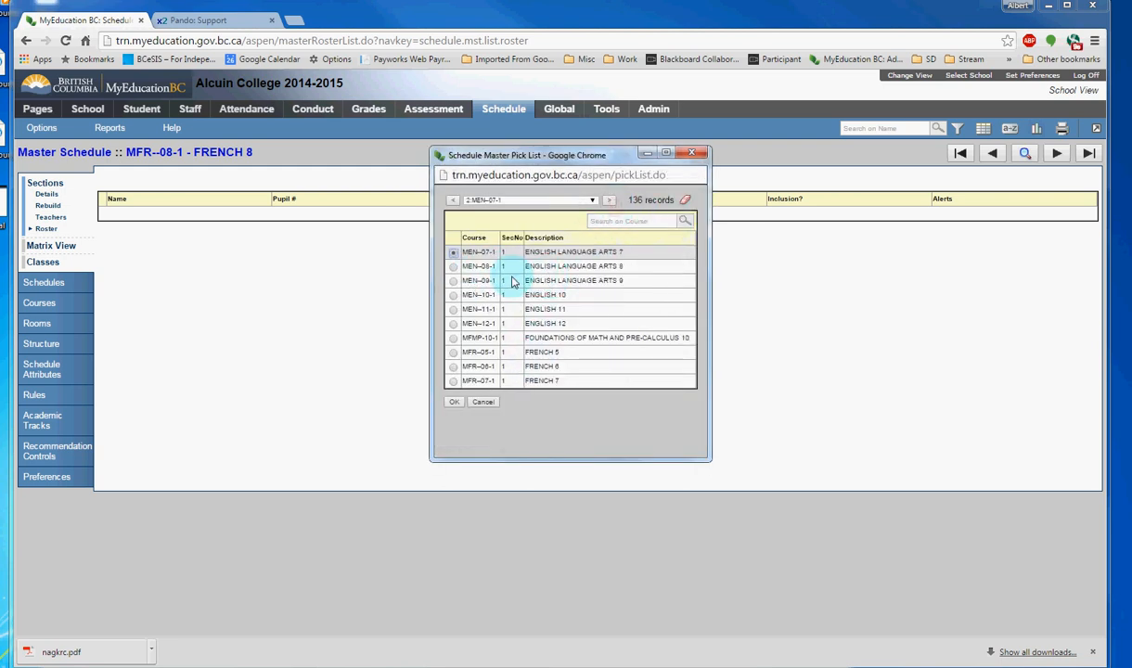
pyautogui.click(452, 267)
pyautogui.click(453, 401)
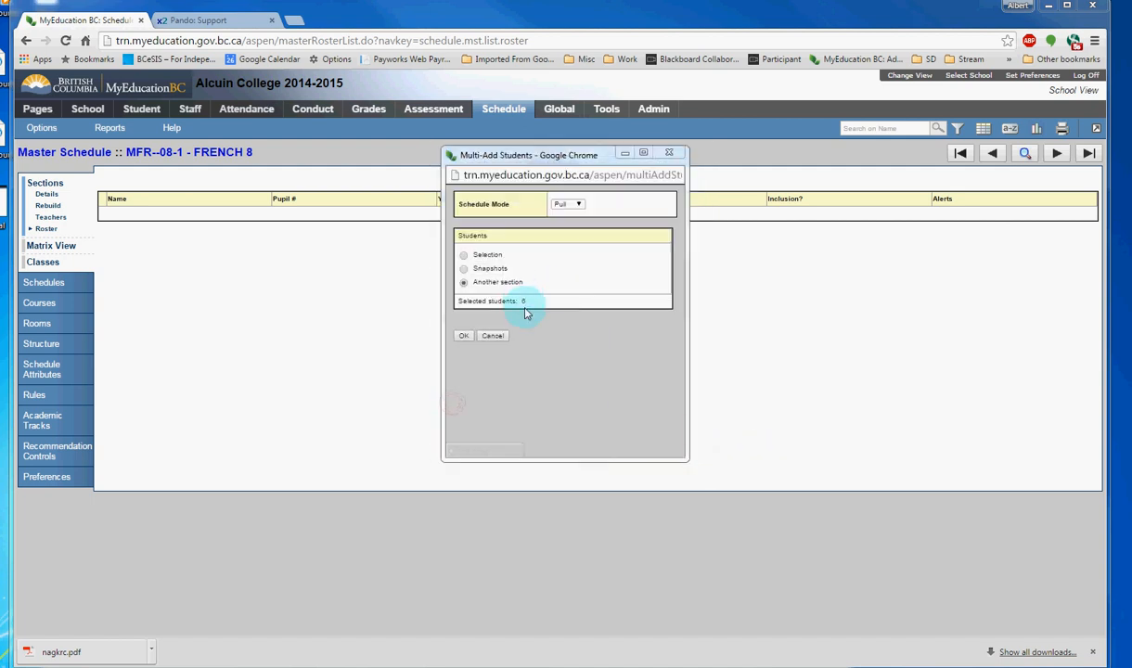
pyautogui.click(568, 205)
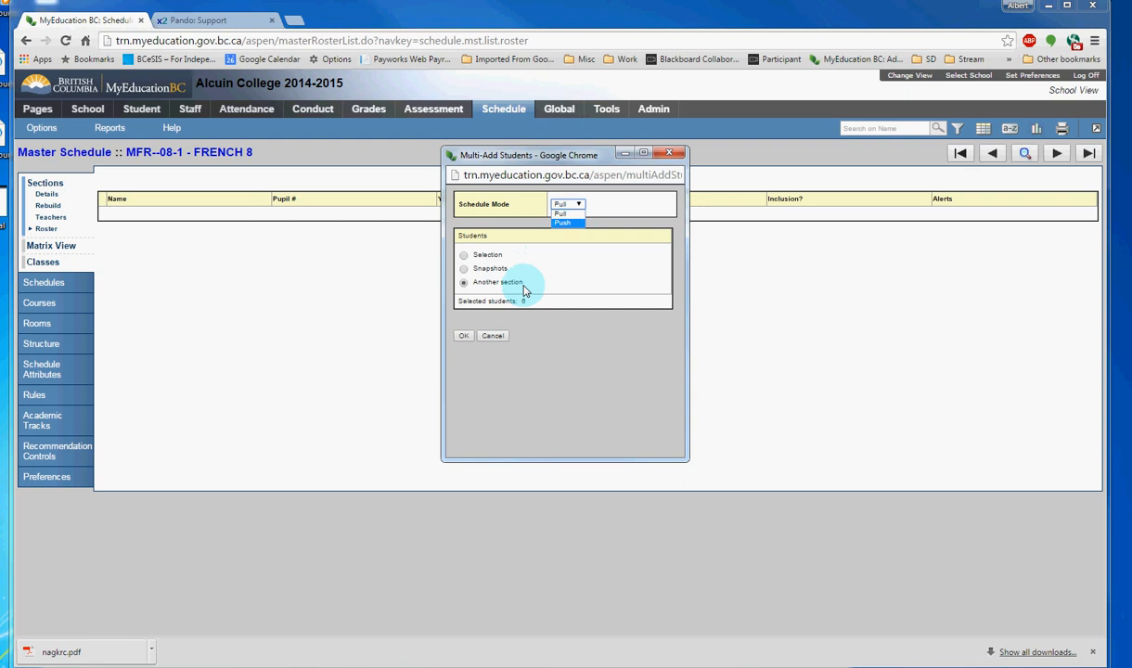
pyautogui.click(463, 337)
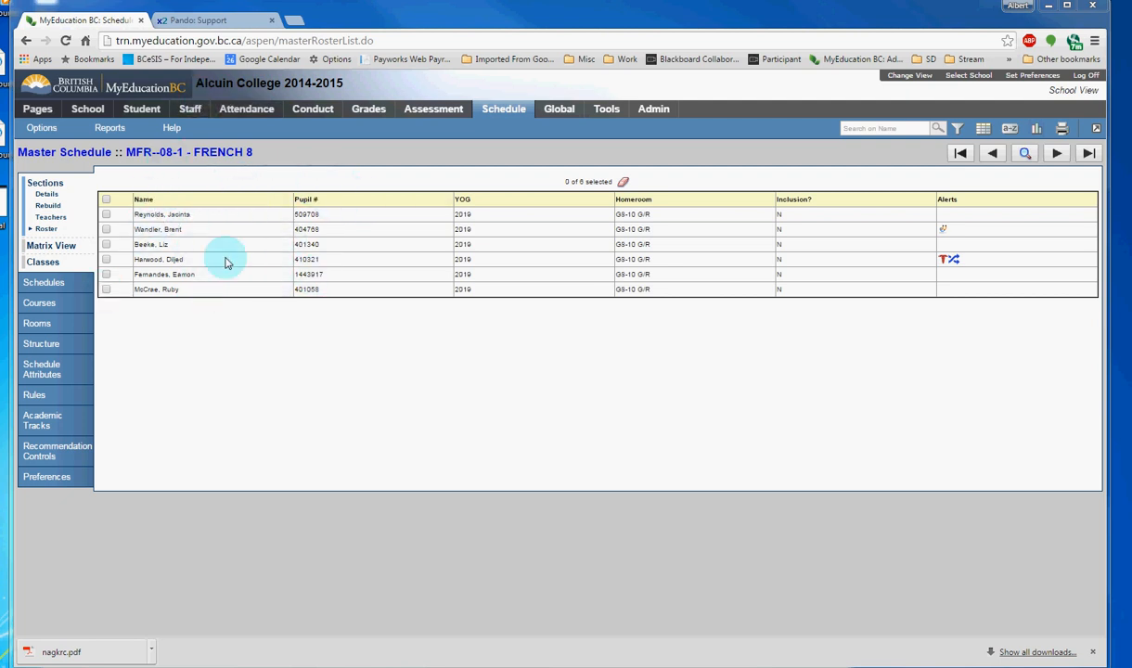
# Return to the sections list and open the roster of MAF--12-1 Art Foundations 12
pyautogui.click(54, 185)
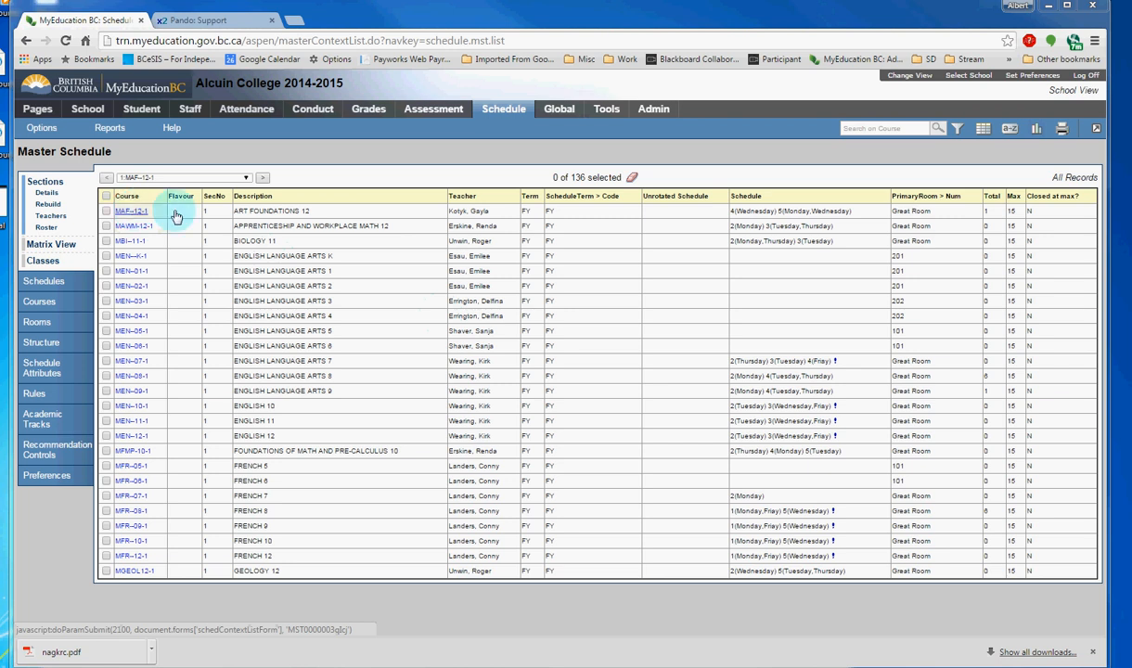
pyautogui.click(131, 212)
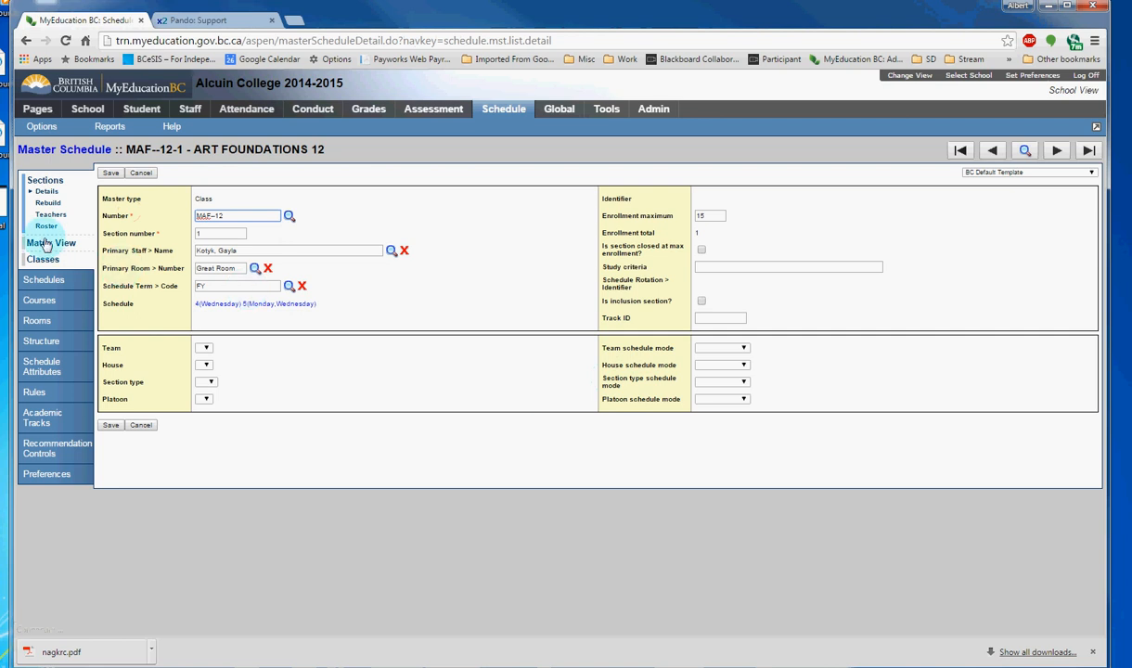
pyautogui.click(48, 228)
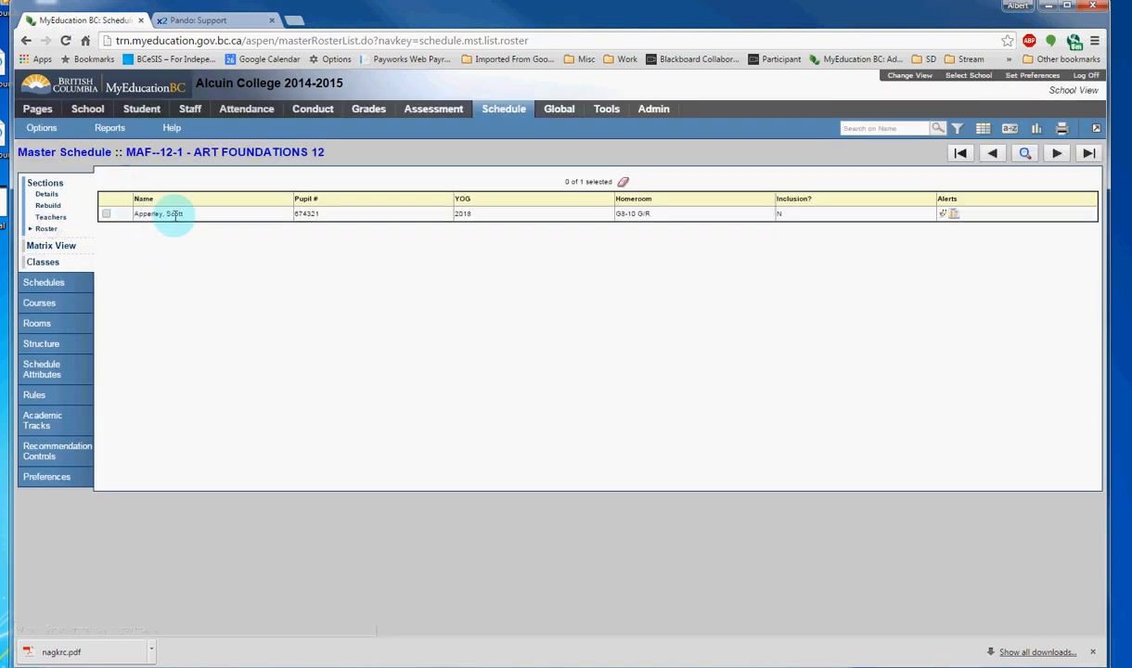
pyautogui.moveTo(151, 213); pyautogui.dragTo(187, 246)
pyautogui.click(185, 246)
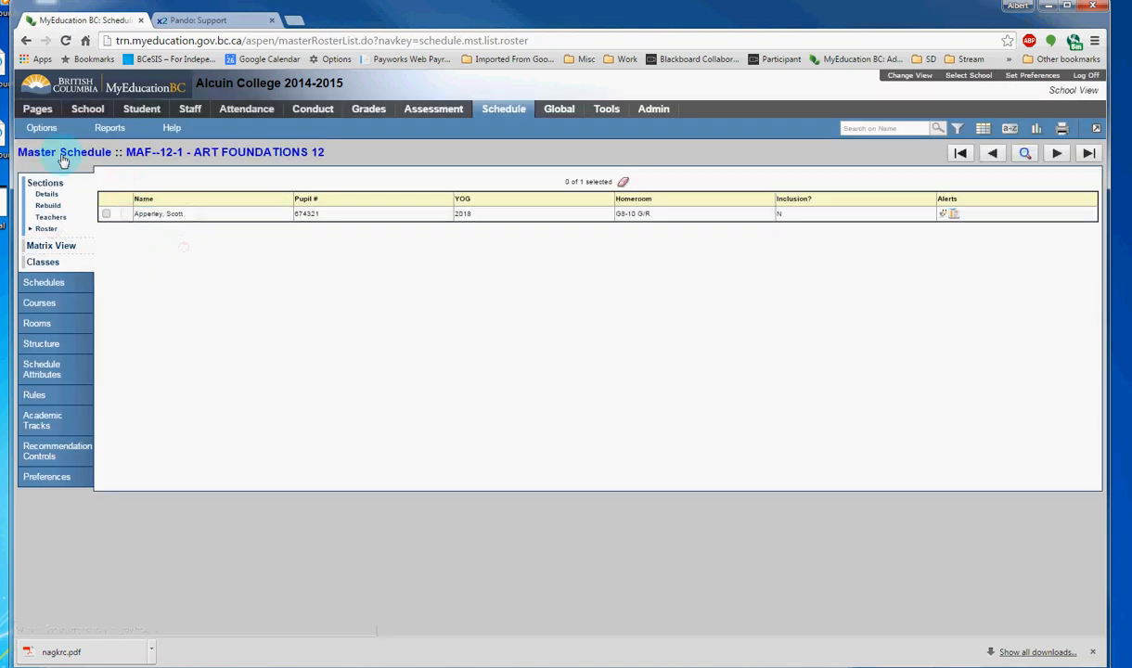
pyautogui.click(42, 130)
pyautogui.click(43, 139)
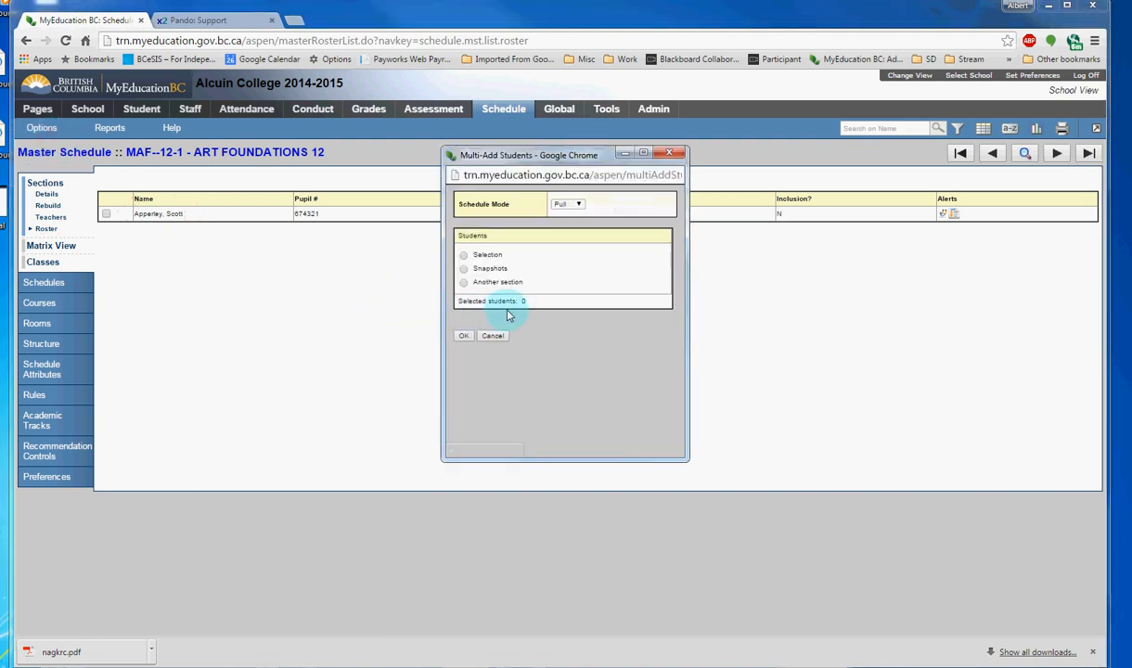
pyautogui.click(568, 205)
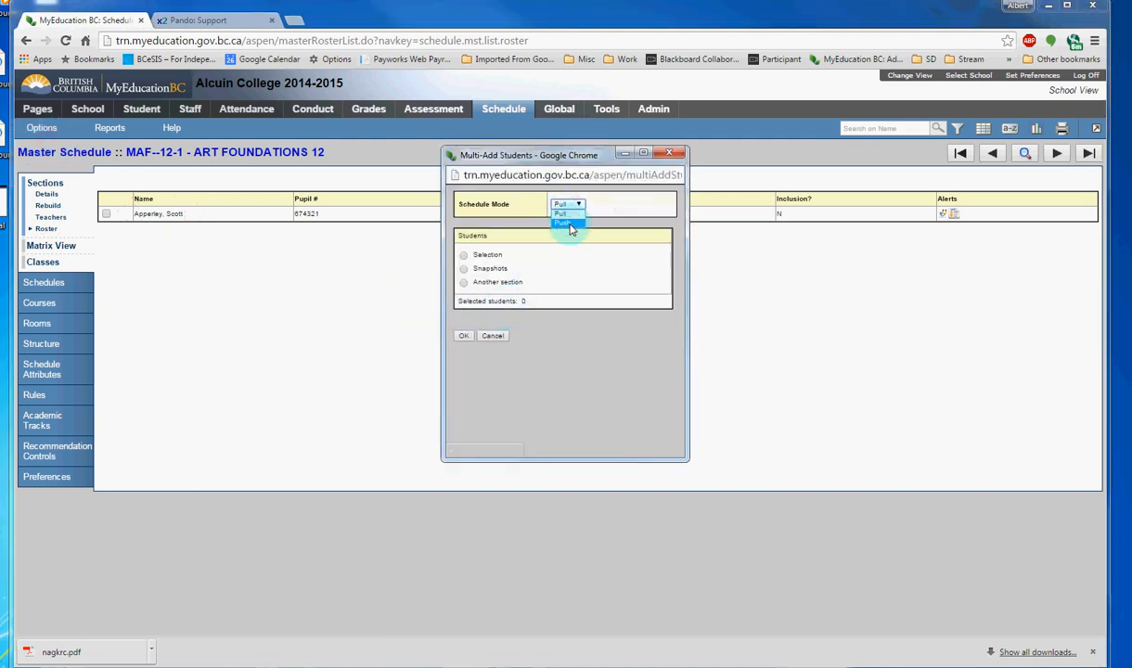
pyautogui.click(568, 224)
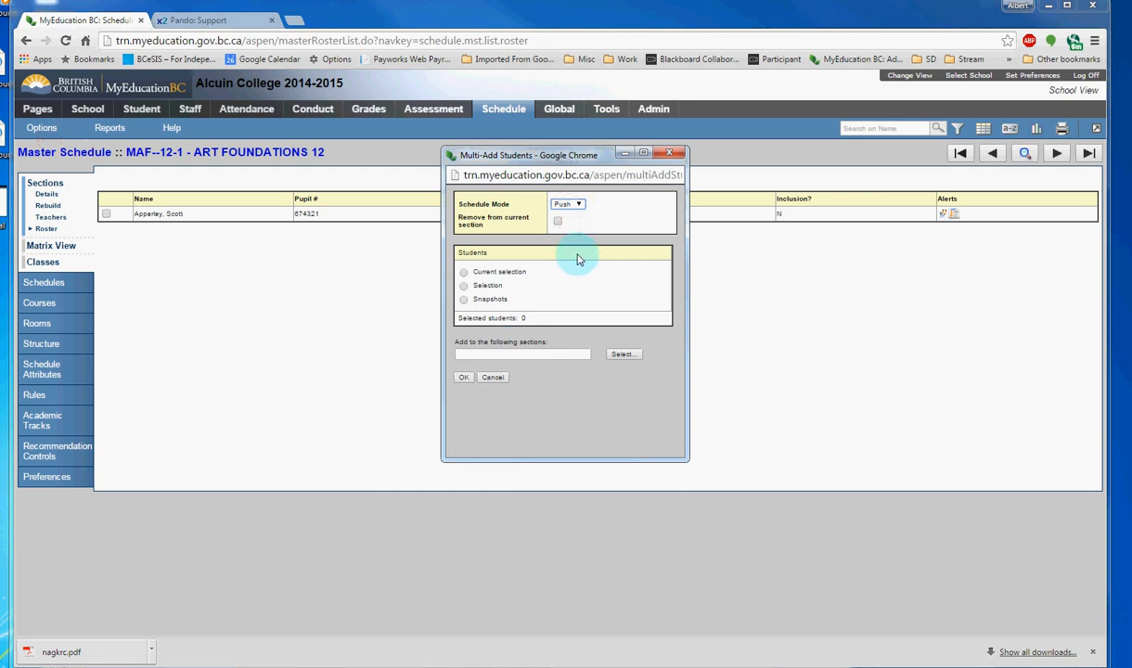
pyautogui.click(494, 378)
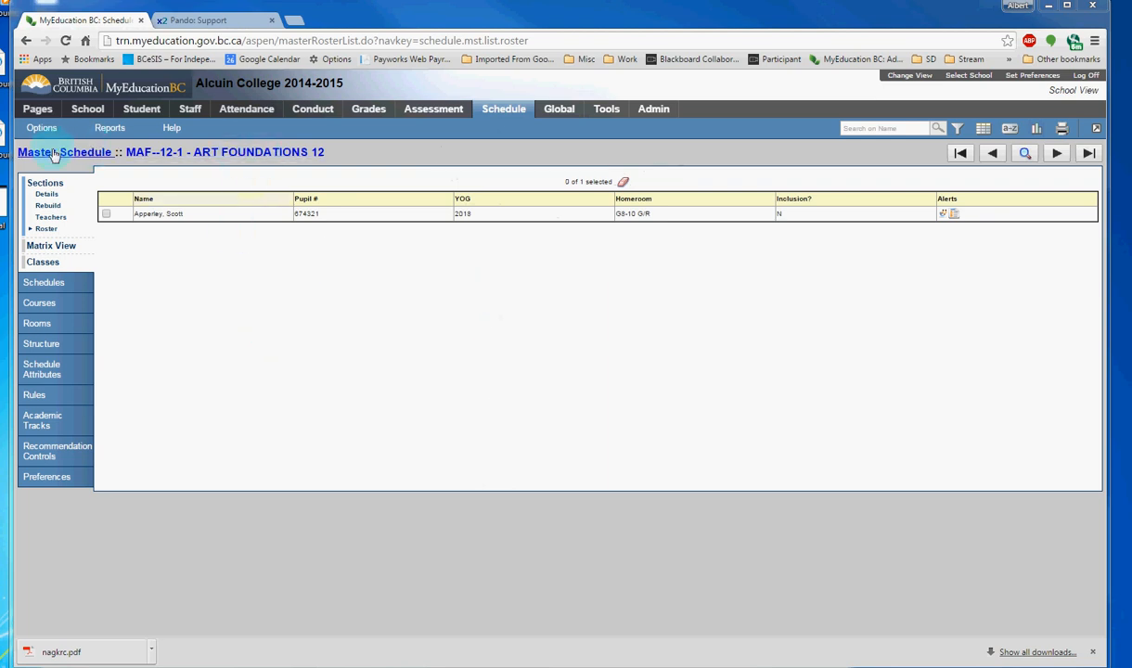
# Return to the sections list and open the roster of MEN--08-1 English Language Arts 8
pyautogui.click(96, 153)
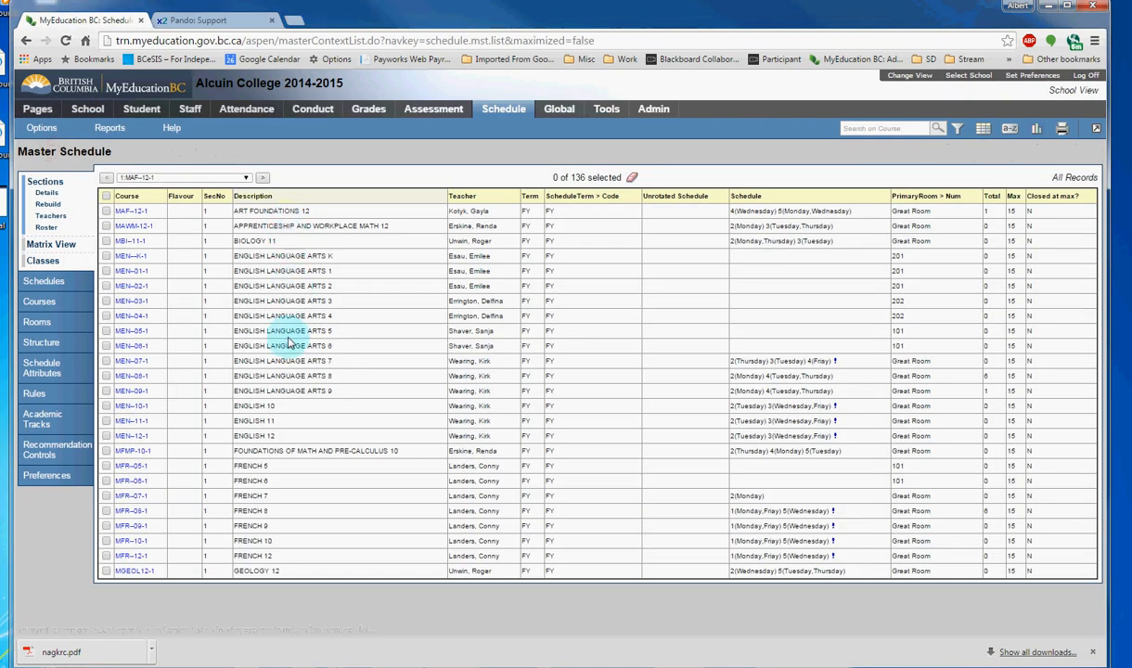
pyautogui.rightClick(130, 379)
pyautogui.click(129, 378)
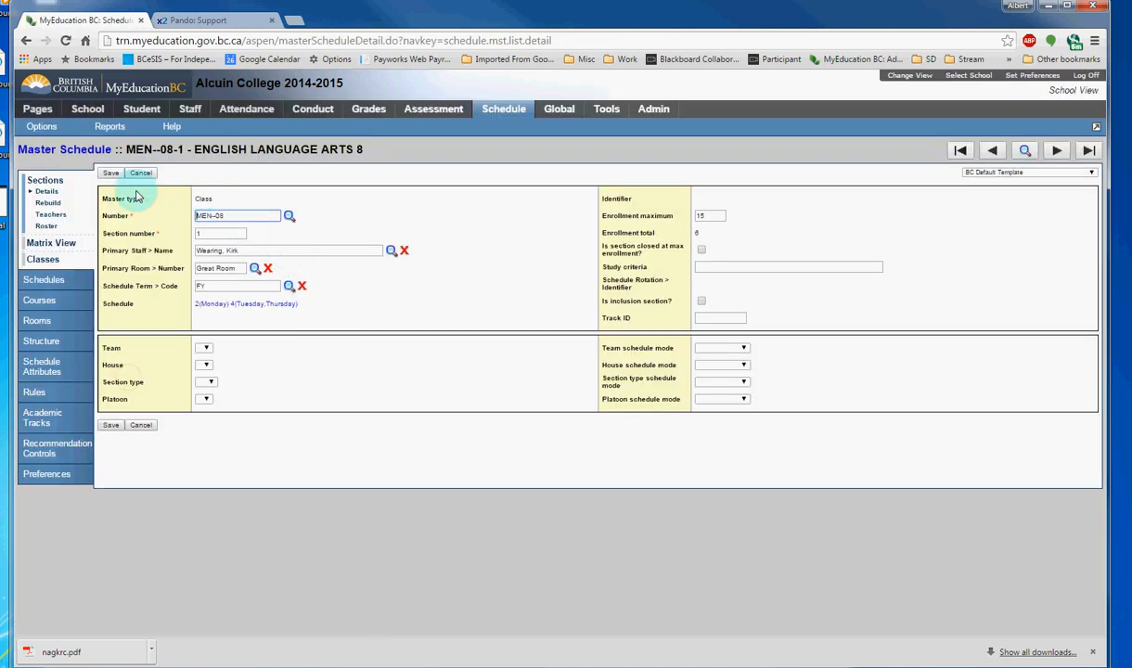
pyautogui.click(46, 226)
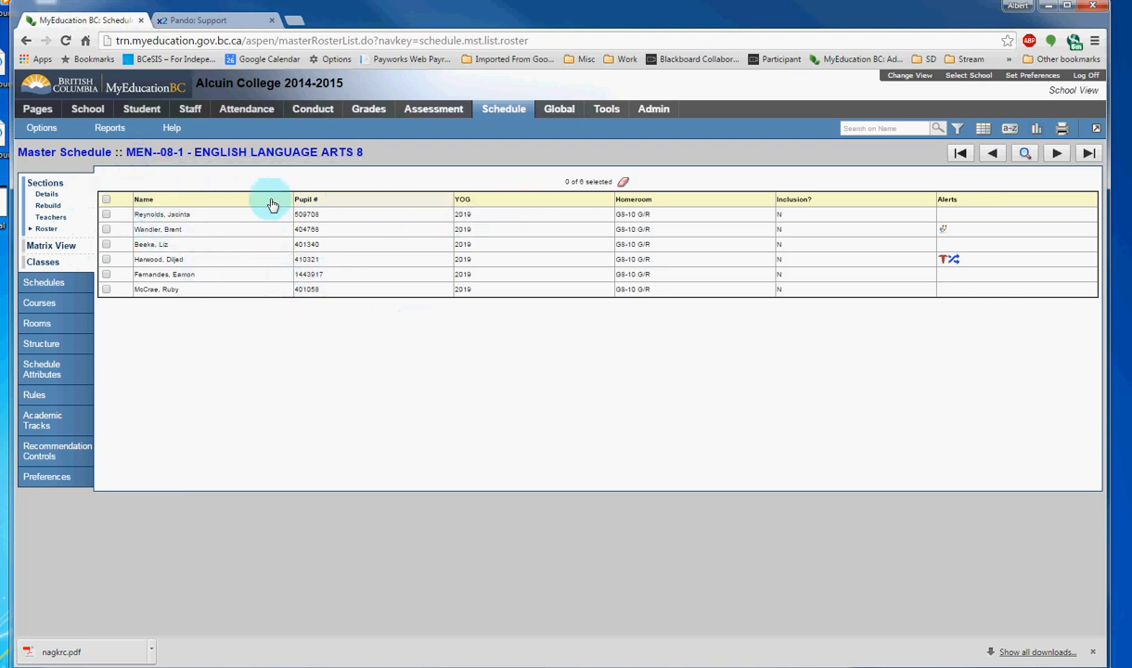
# Try to add students from the English Language Arts 8 roster to sections MAF--12-1 and MAWM-12-1 in Push mode
pyautogui.click(48, 132)
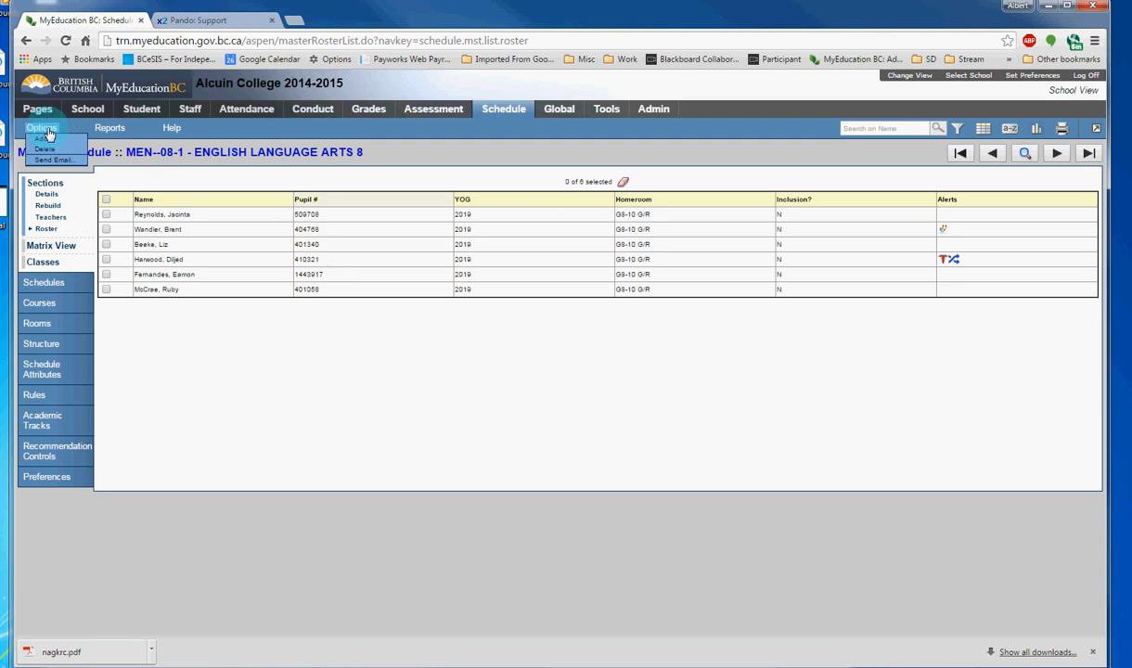
pyautogui.click(46, 139)
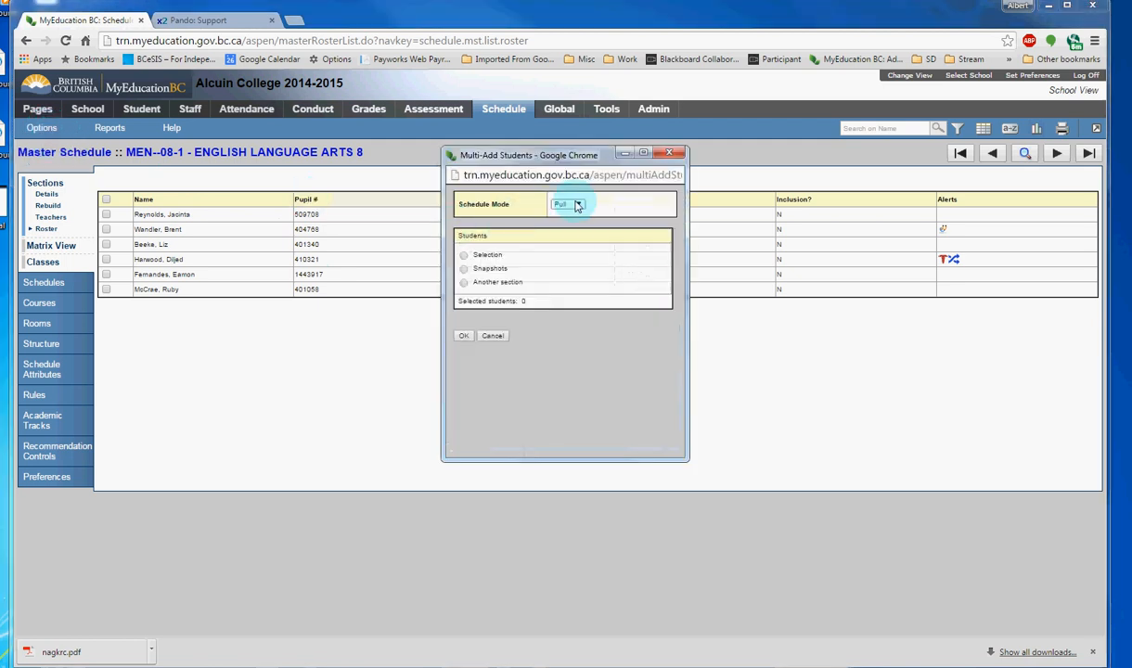
pyautogui.click(569, 204)
pyautogui.click(563, 223)
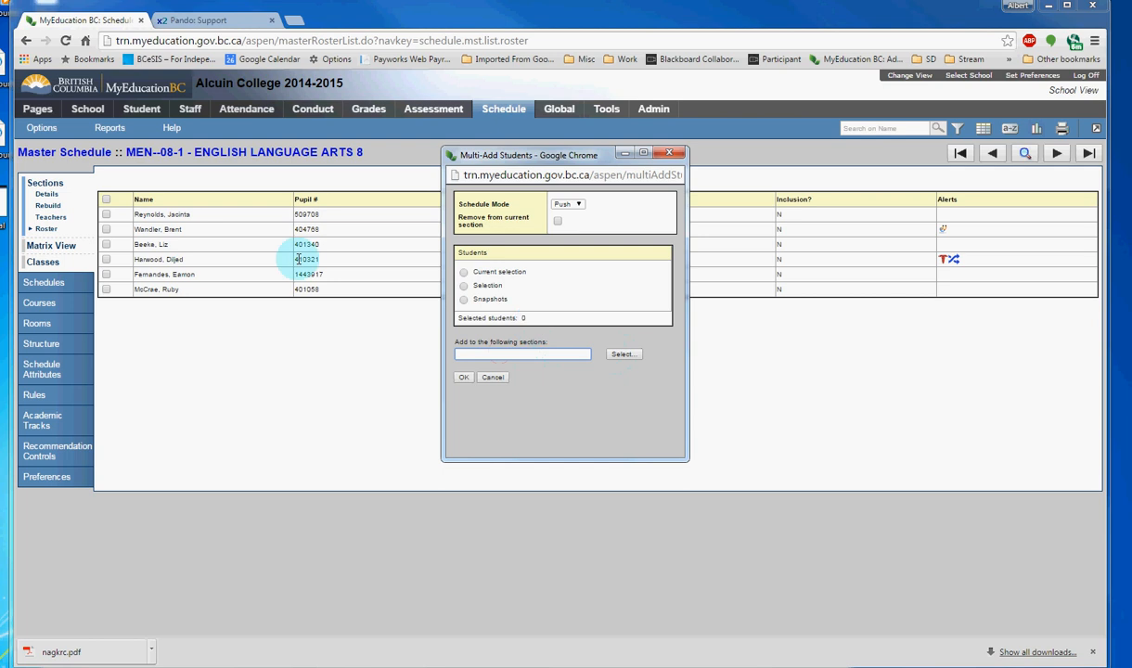
pyautogui.click(630, 355)
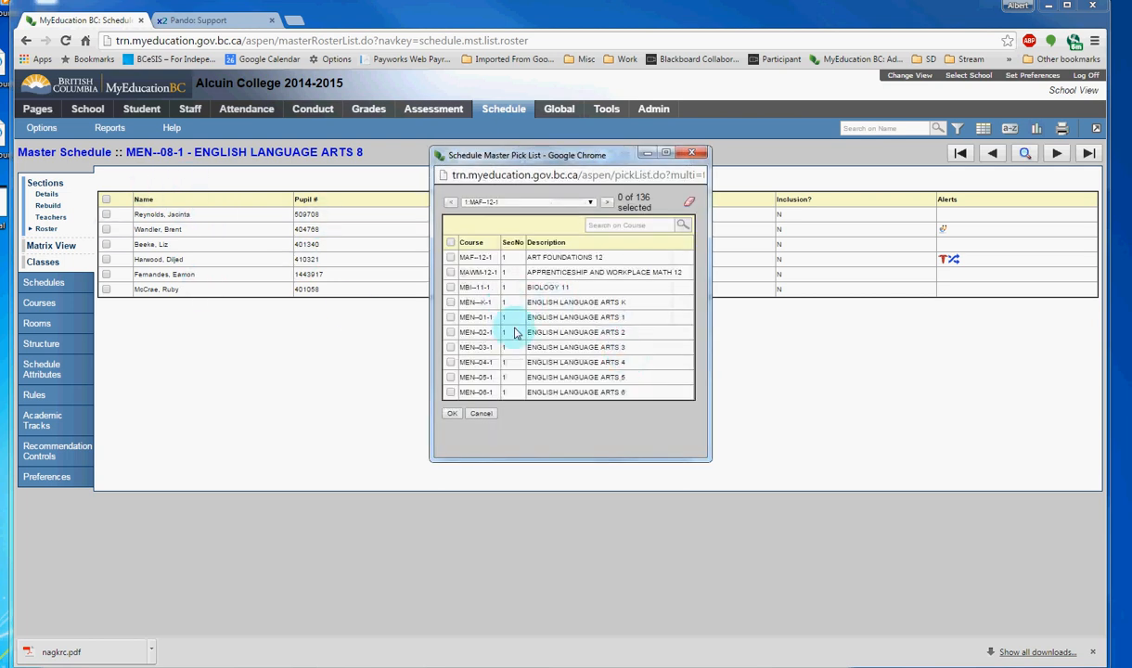
pyautogui.click(451, 257)
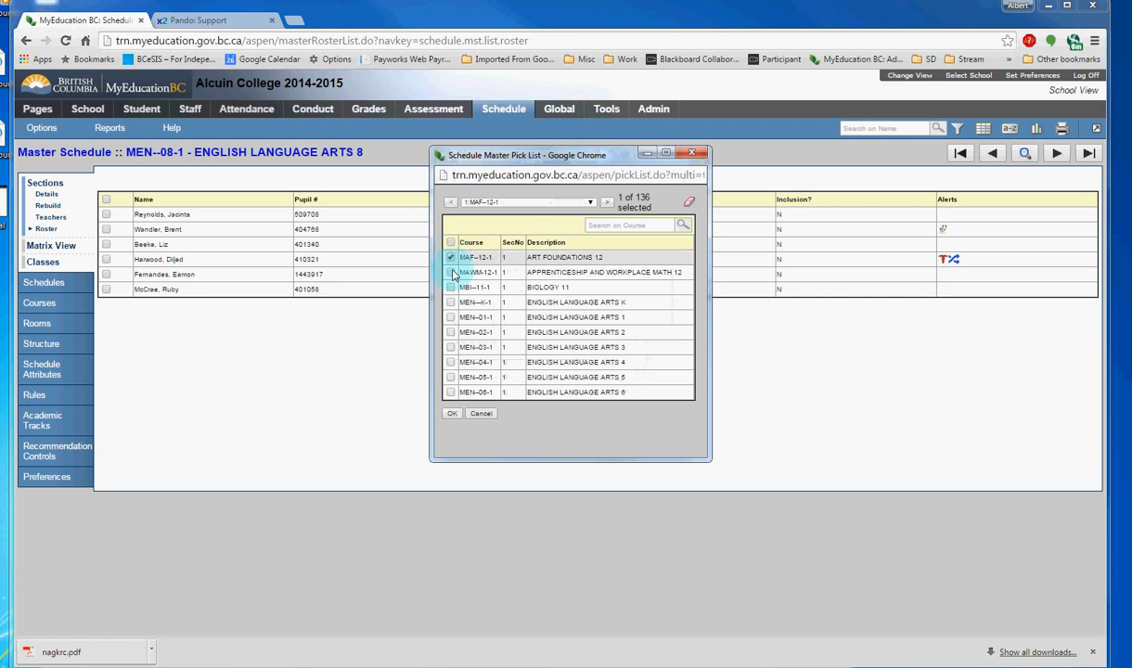
pyautogui.click(451, 274)
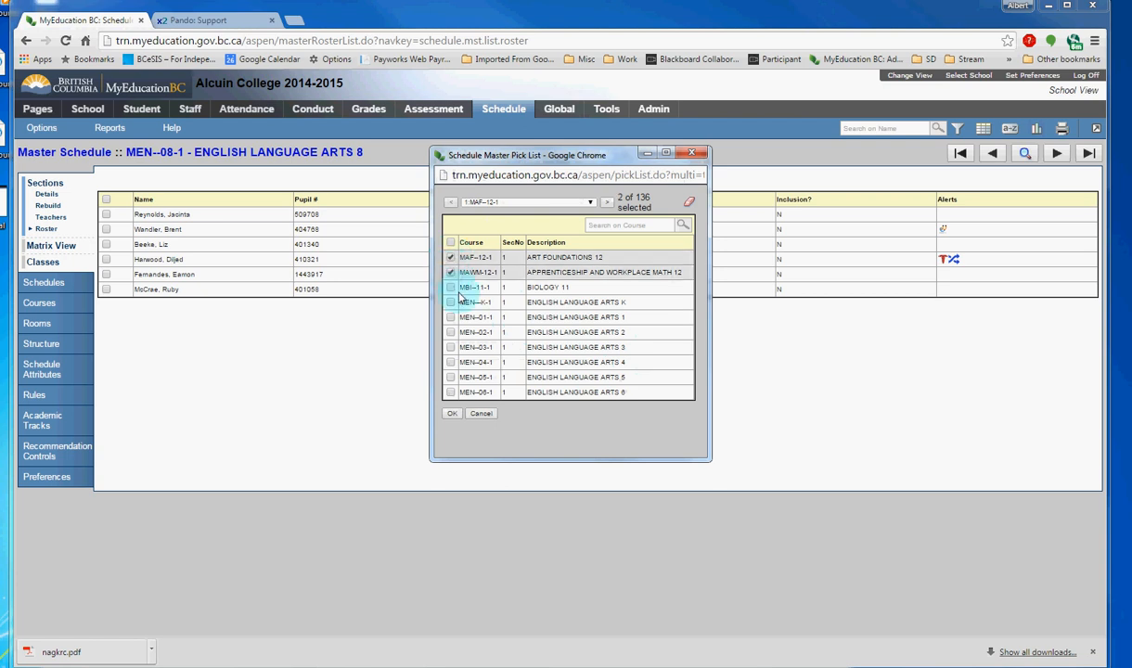
pyautogui.click(455, 414)
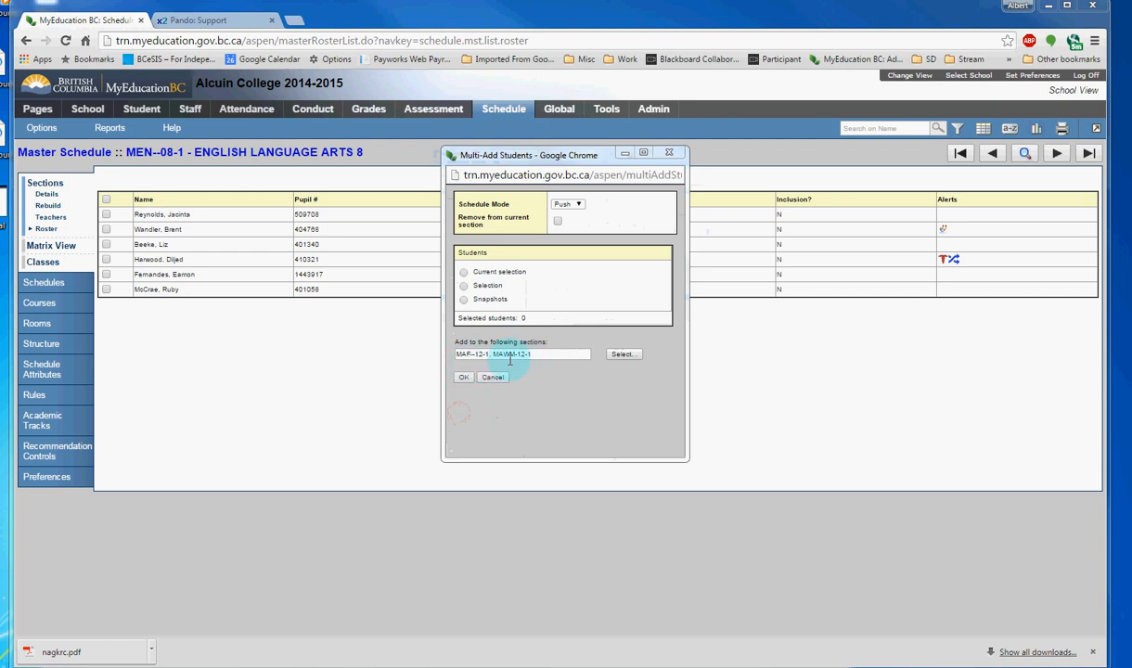
pyautogui.click(465, 378)
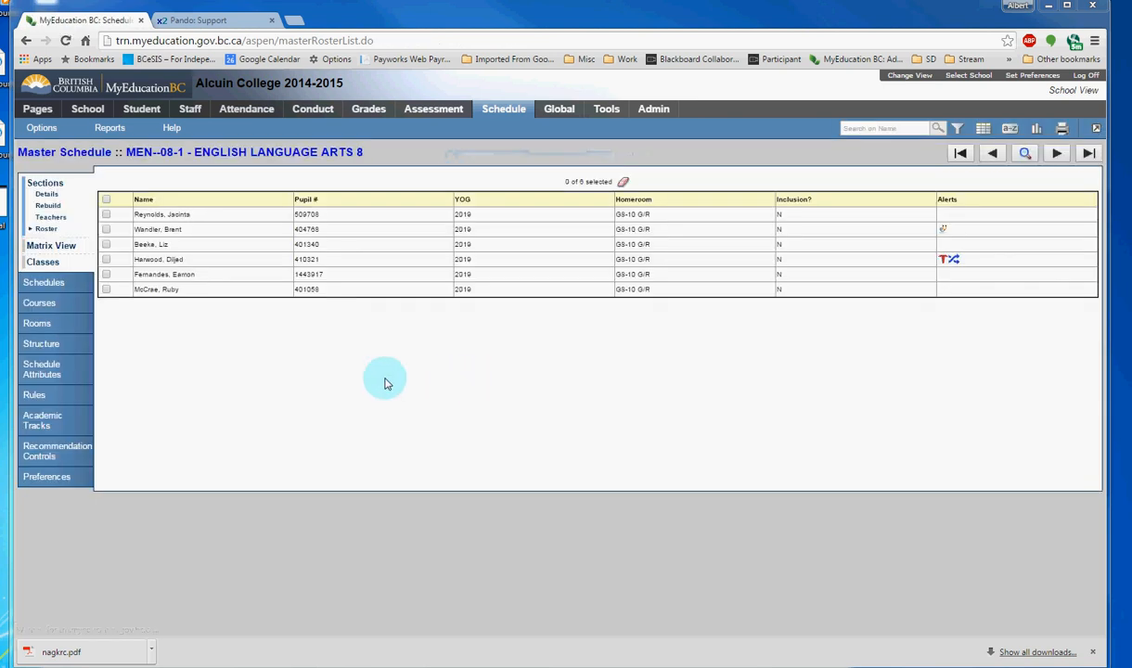
# Check which students are on the roster of MAF--12-1 Art Foundations 12
pyautogui.click(84, 154)
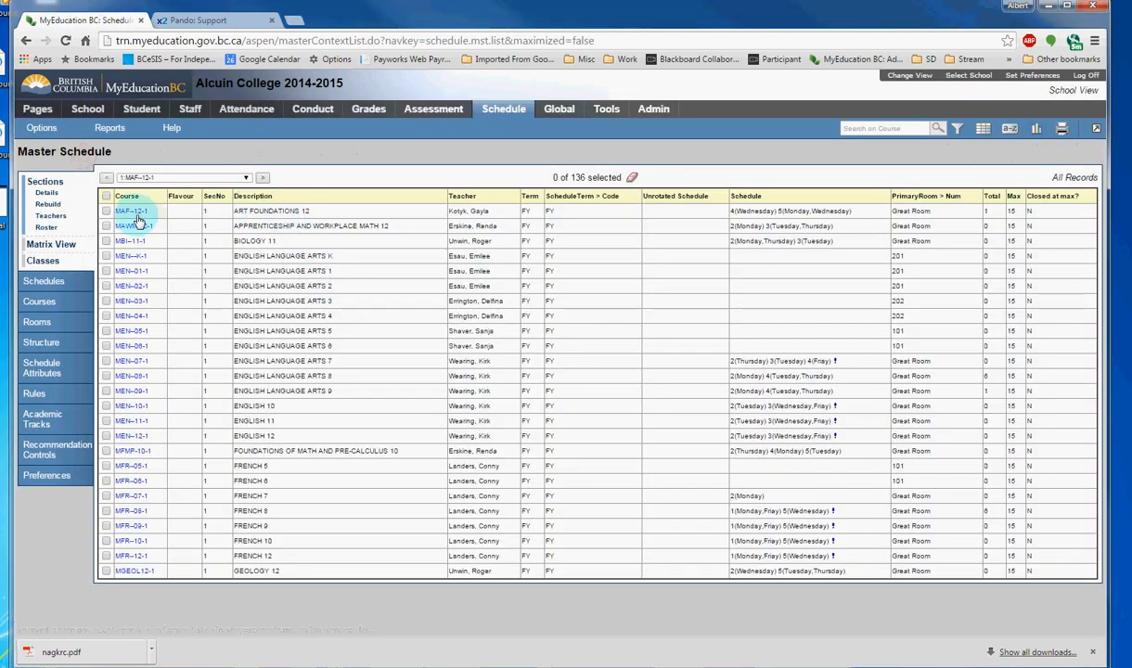
pyautogui.click(134, 214)
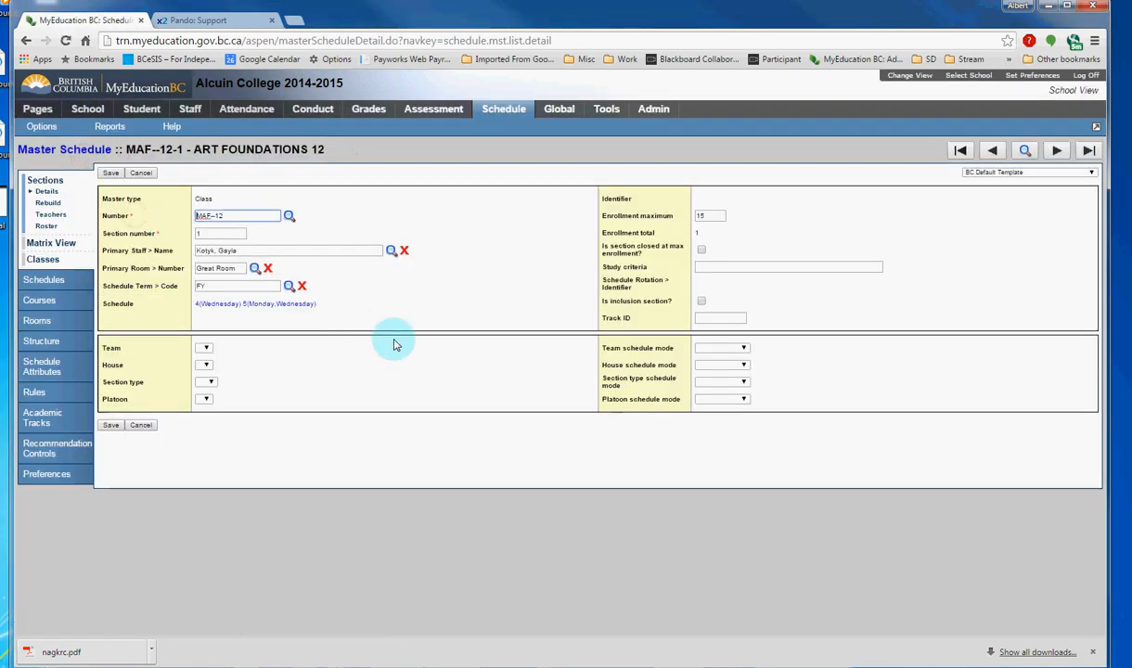
pyautogui.click(45, 226)
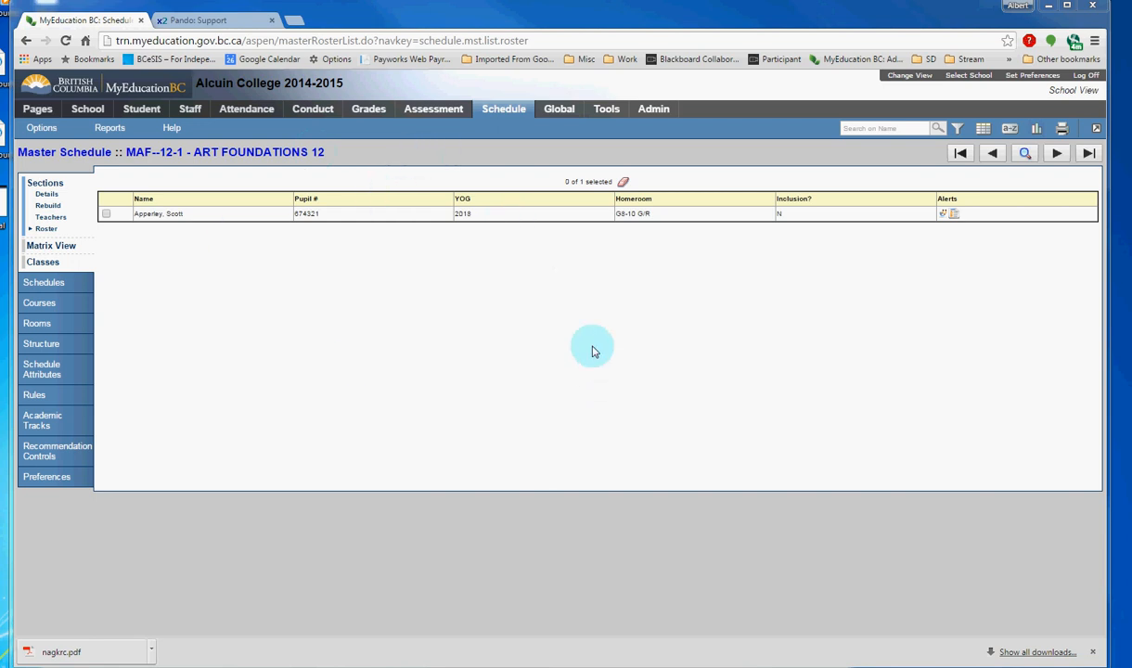
# Go back to the sections list and reopen the Art Foundations 12 roster
pyautogui.click(76, 154)
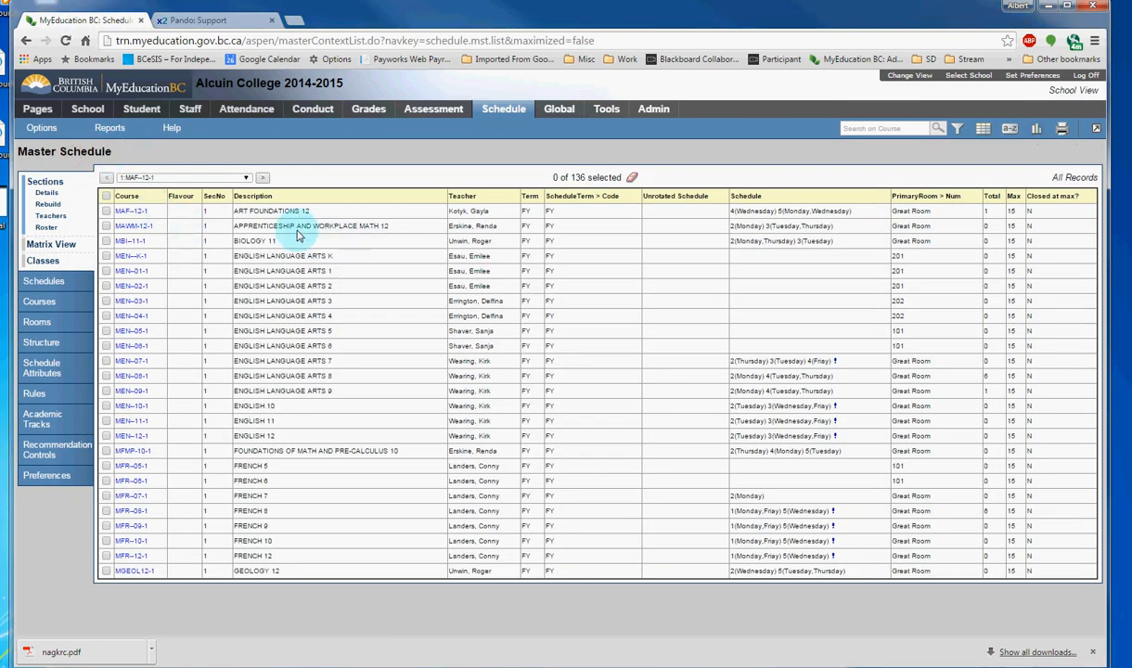
pyautogui.click(131, 213)
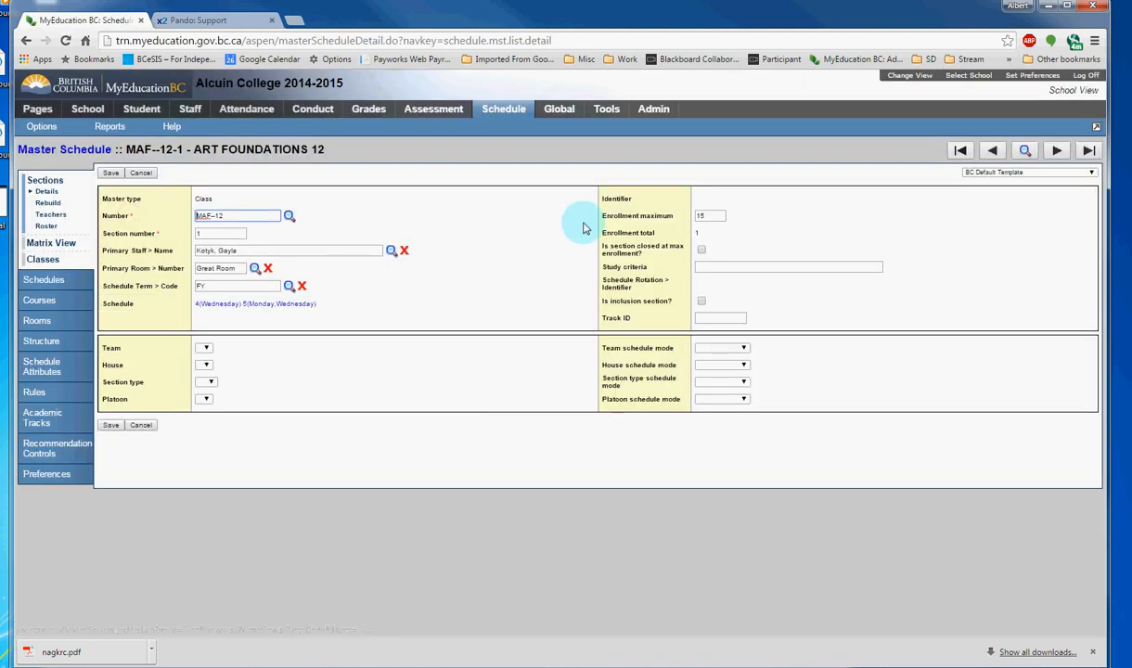
pyautogui.click(46, 225)
# Add the students from the Grade 8 snapshot to the Art Foundations 12 roster in Pull mode
pyautogui.click(44, 130)
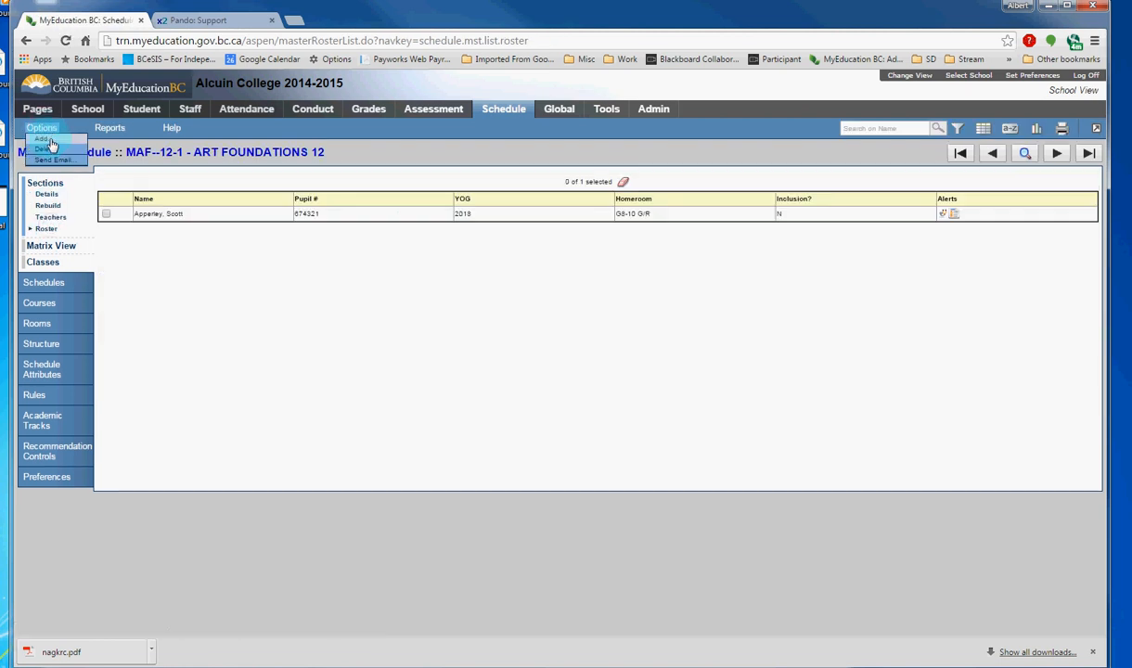
pyautogui.click(50, 141)
pyautogui.click(457, 266)
pyautogui.click(469, 331)
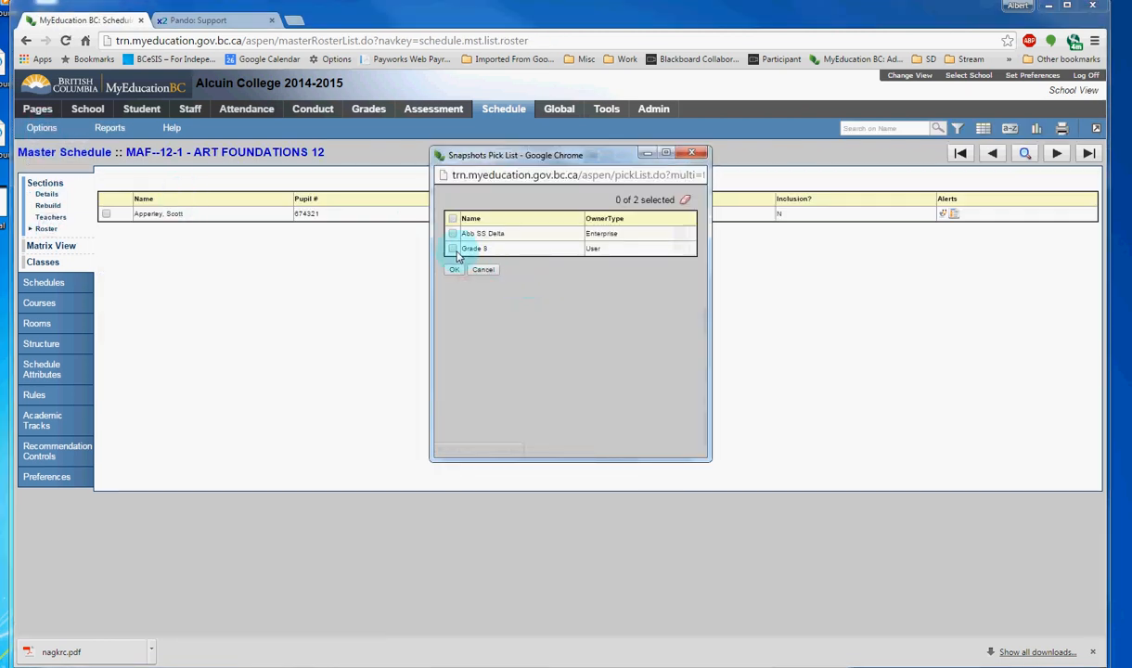
pyautogui.click(453, 248)
pyautogui.click(454, 270)
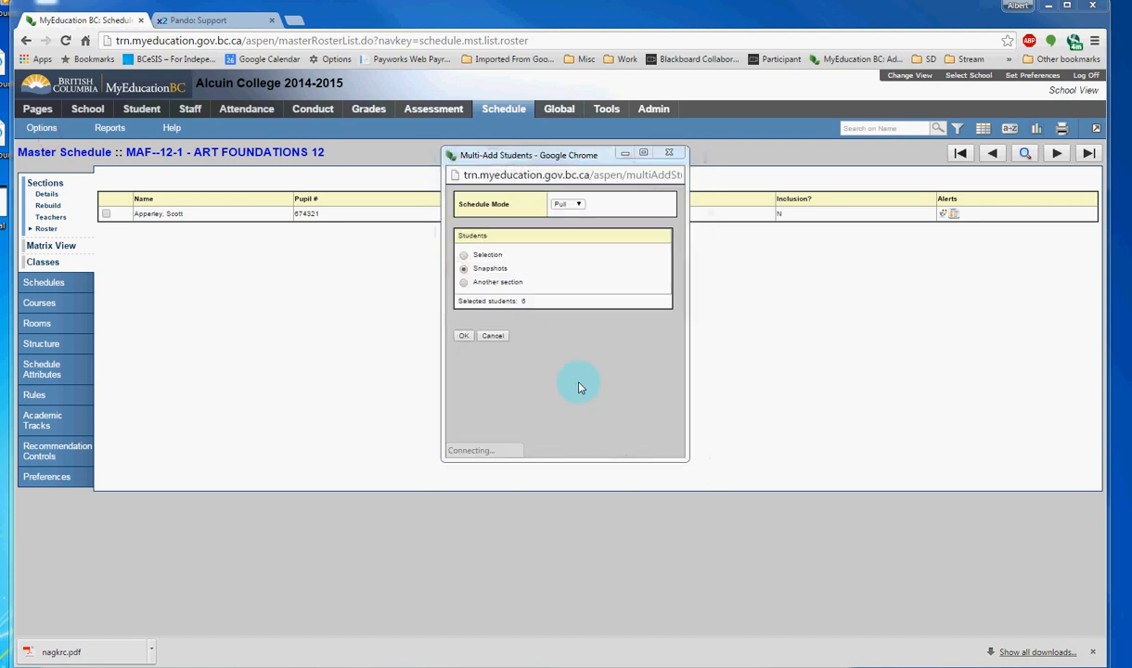
pyautogui.click(465, 337)
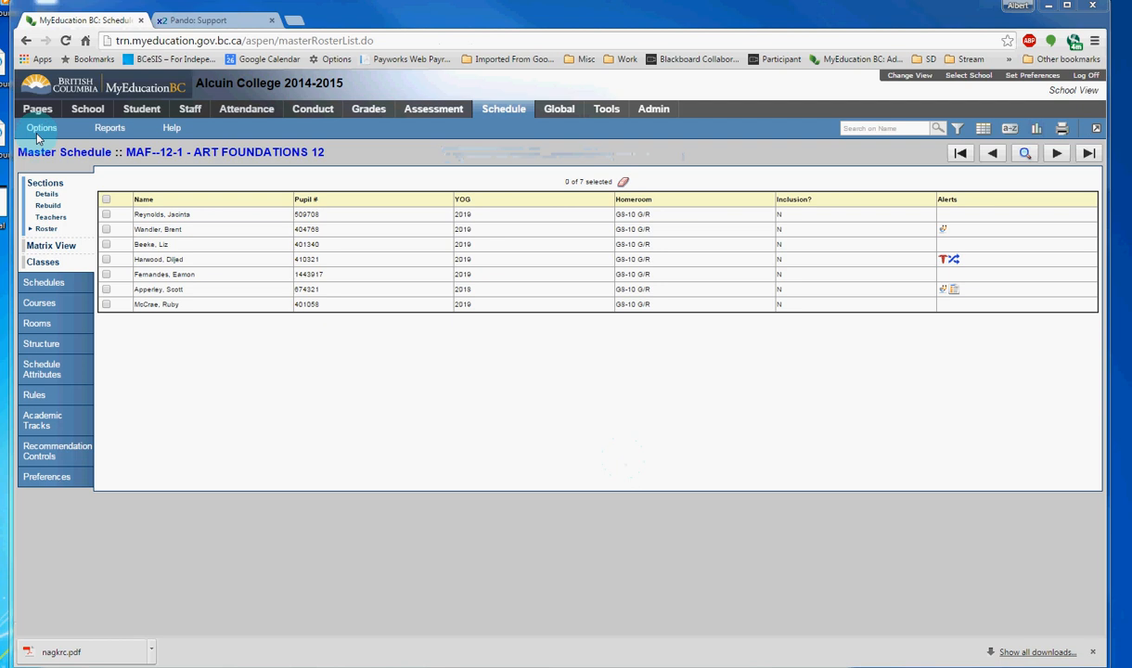
# Add two individually selected students, one with YOG 2017 and one with YOG 2019, to the Art Foundations 12 roster in Pull mode
pyautogui.click(41, 128)
pyautogui.click(41, 141)
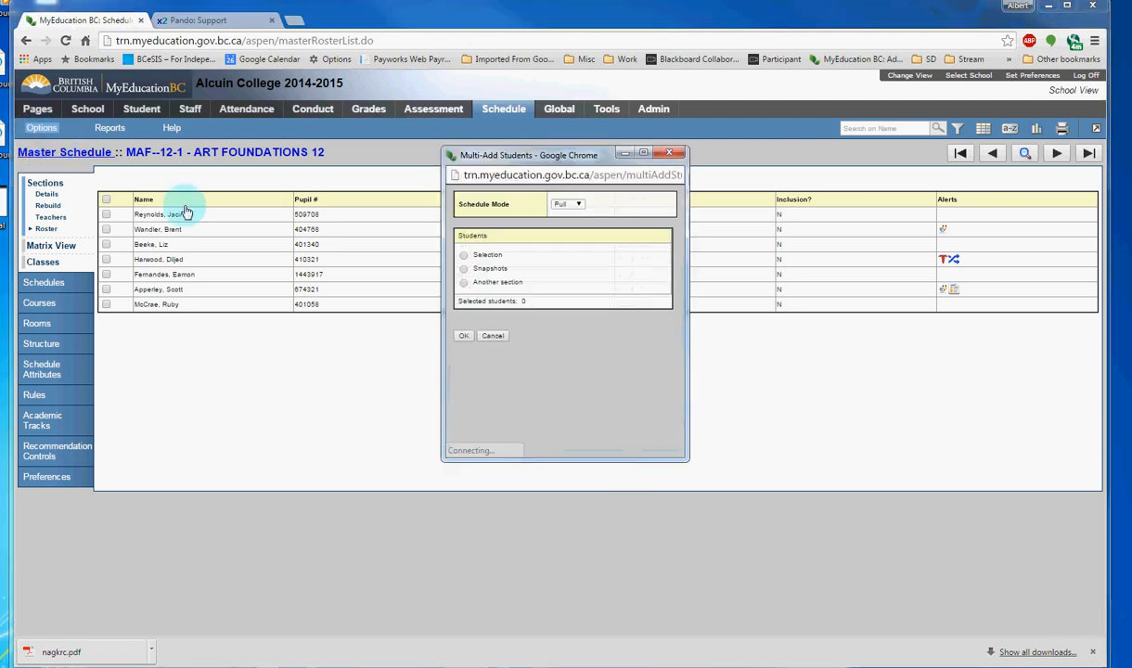
pyautogui.click(465, 256)
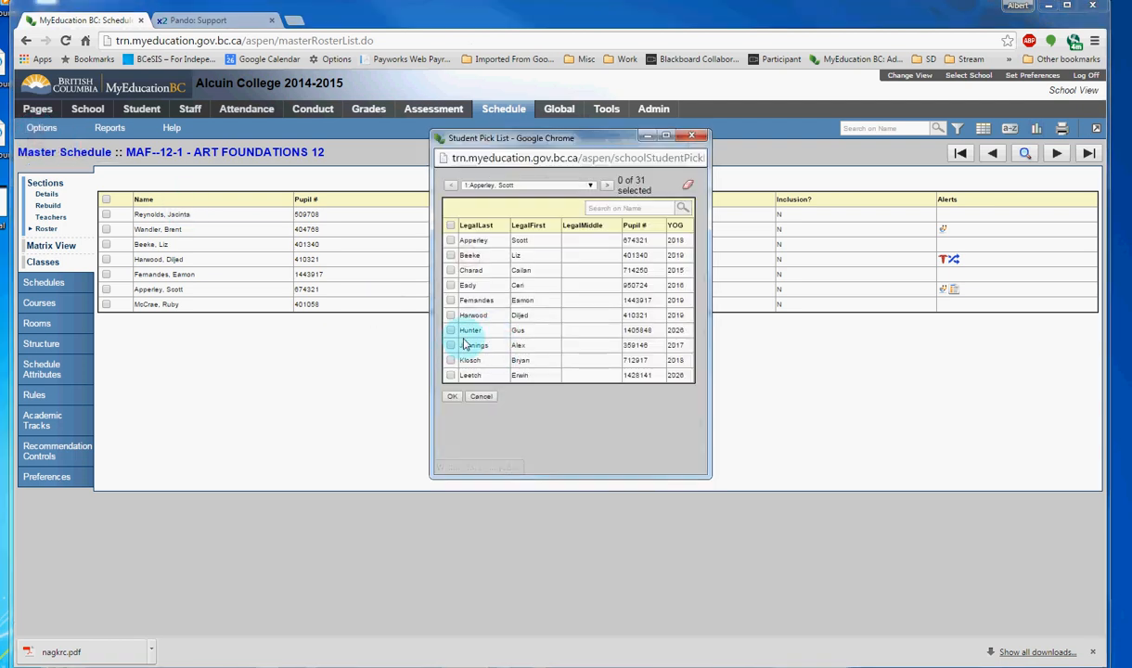
pyautogui.click(451, 345)
pyautogui.click(451, 314)
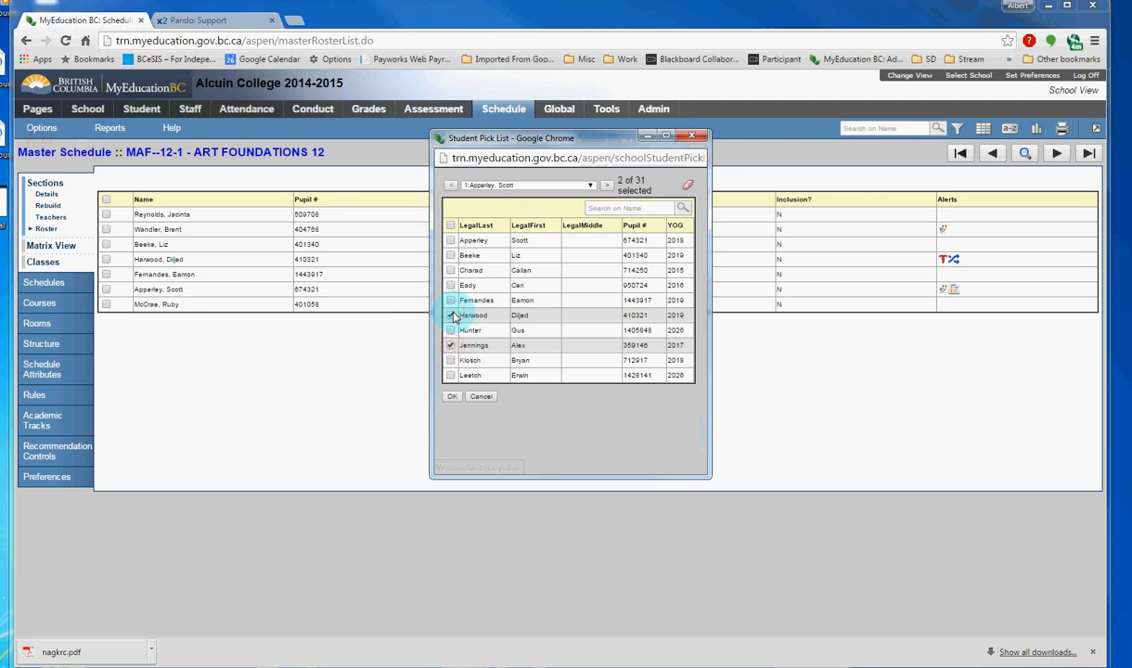
pyautogui.click(452, 396)
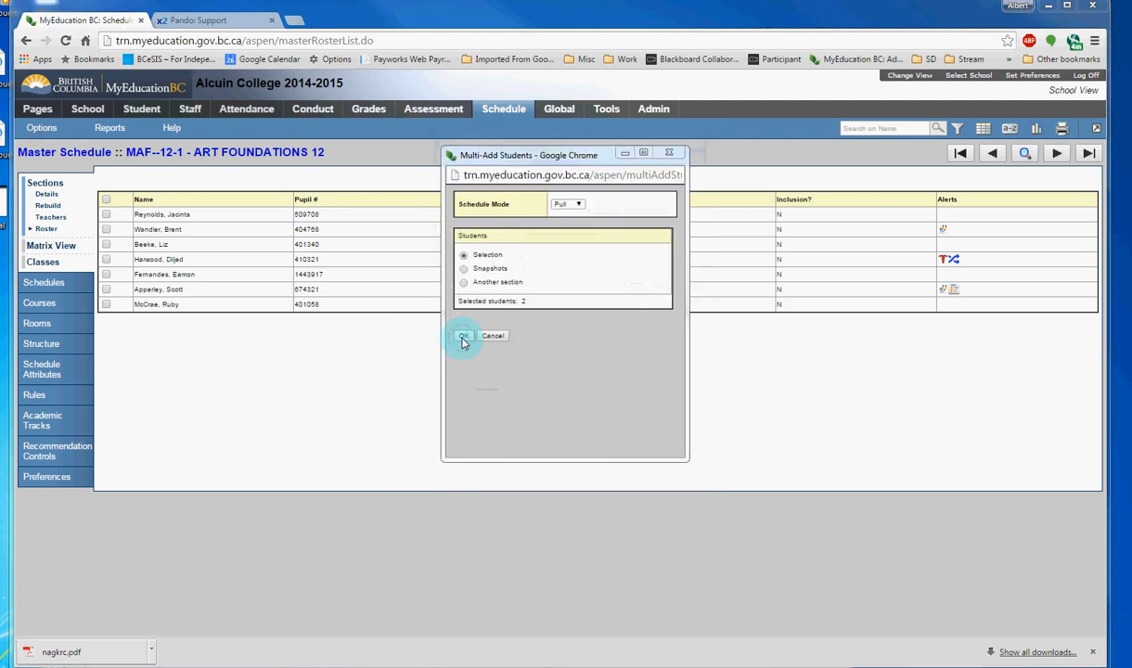
pyautogui.click(464, 337)
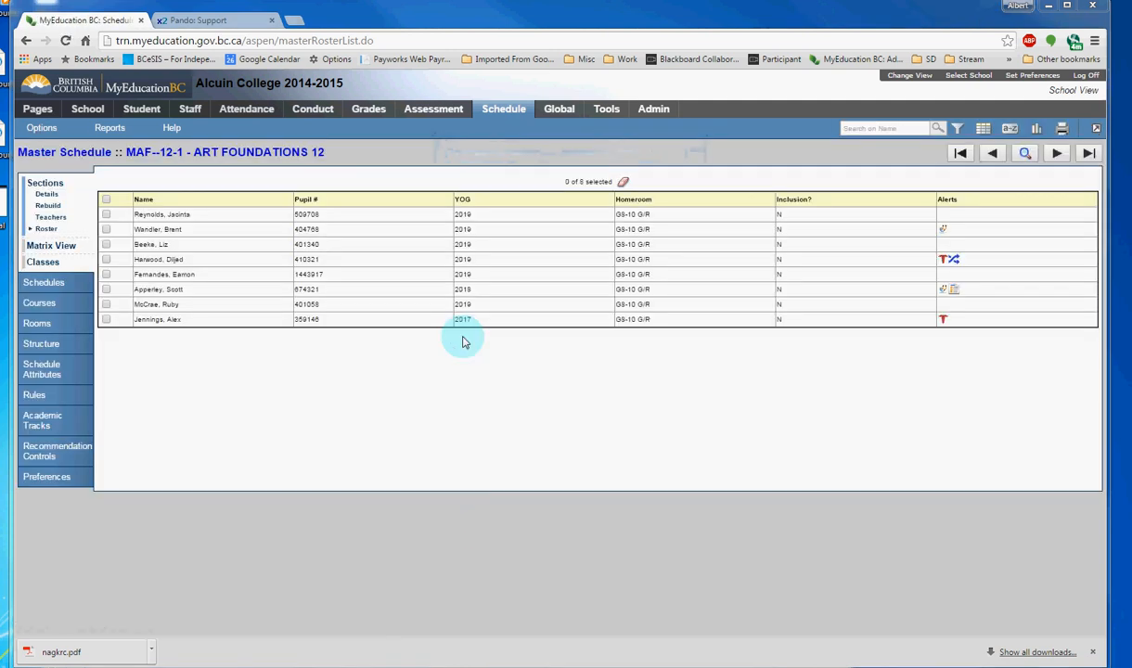